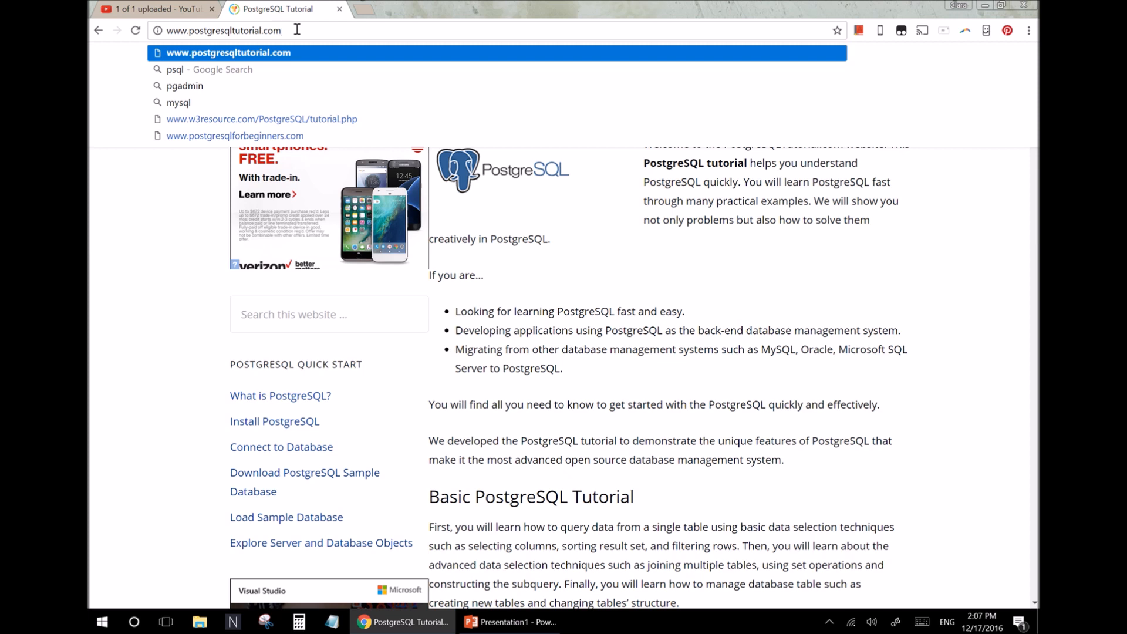
Open postgresqltutorial.com, go to the PostgreSQL Sample Database page and download the DVD rental sample database.
key("Return")
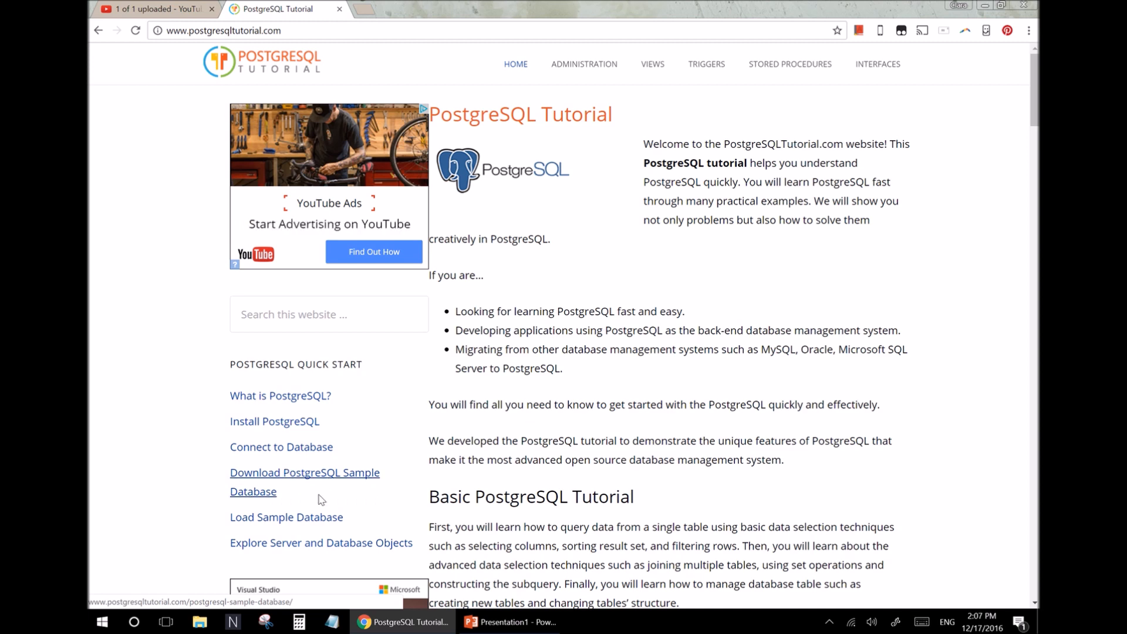
left_click(316, 477)
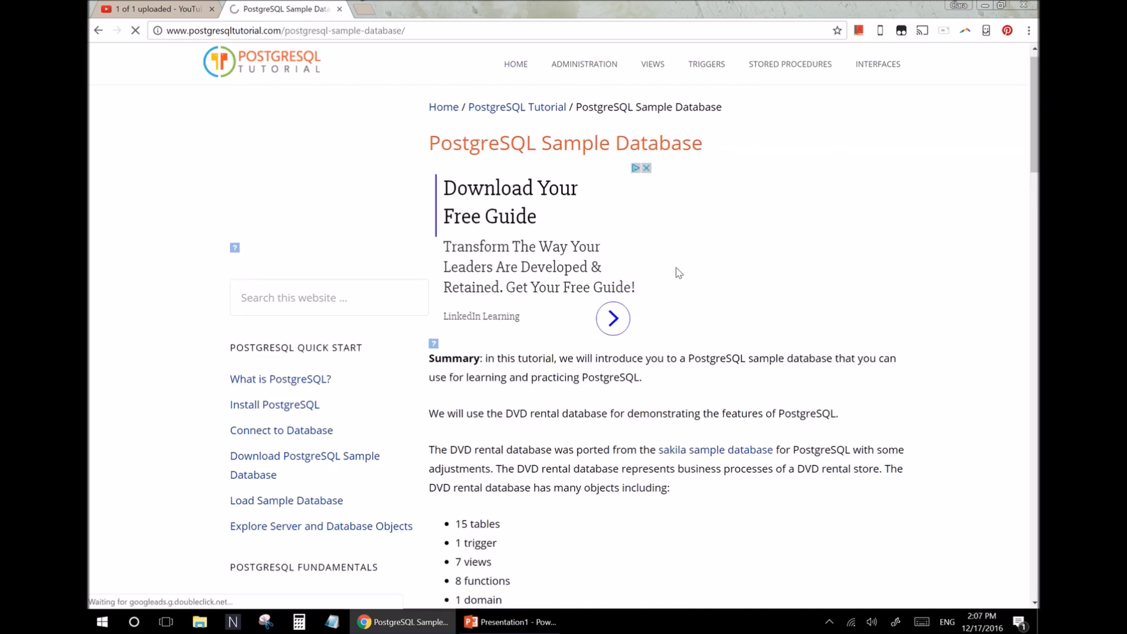
scroll(679, 273, "down", 15)
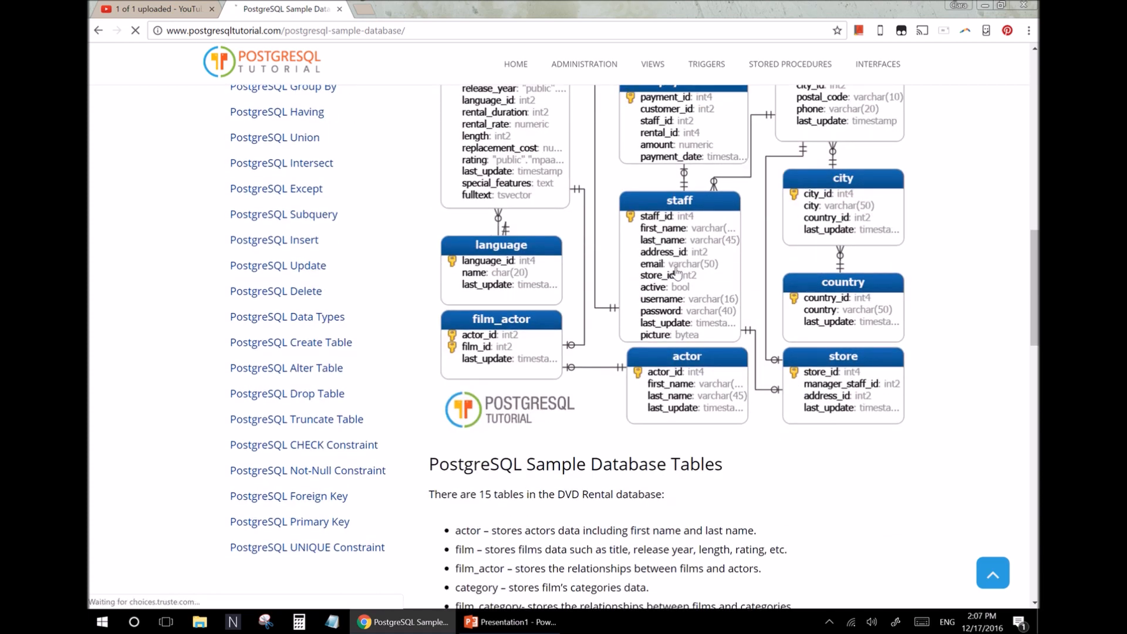
scroll(678, 273, "down", 10)
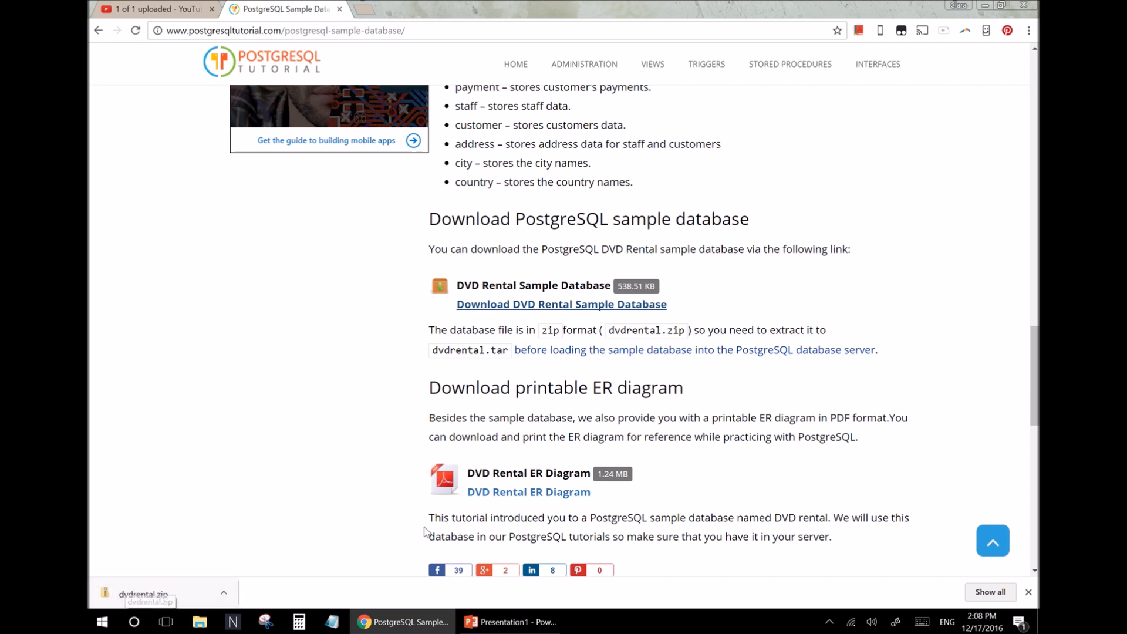
Minimize the browser and open the downloaded dvdrental archive in the Downloads folder.
left_click(988, 7)
left_click(986, 7)
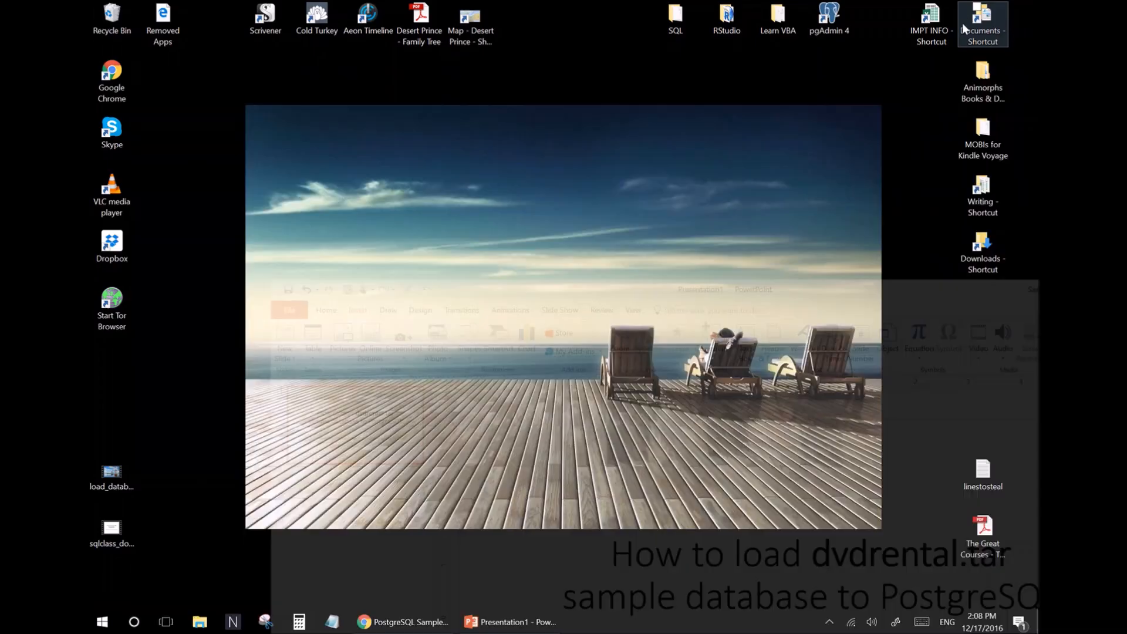
double_click(984, 259)
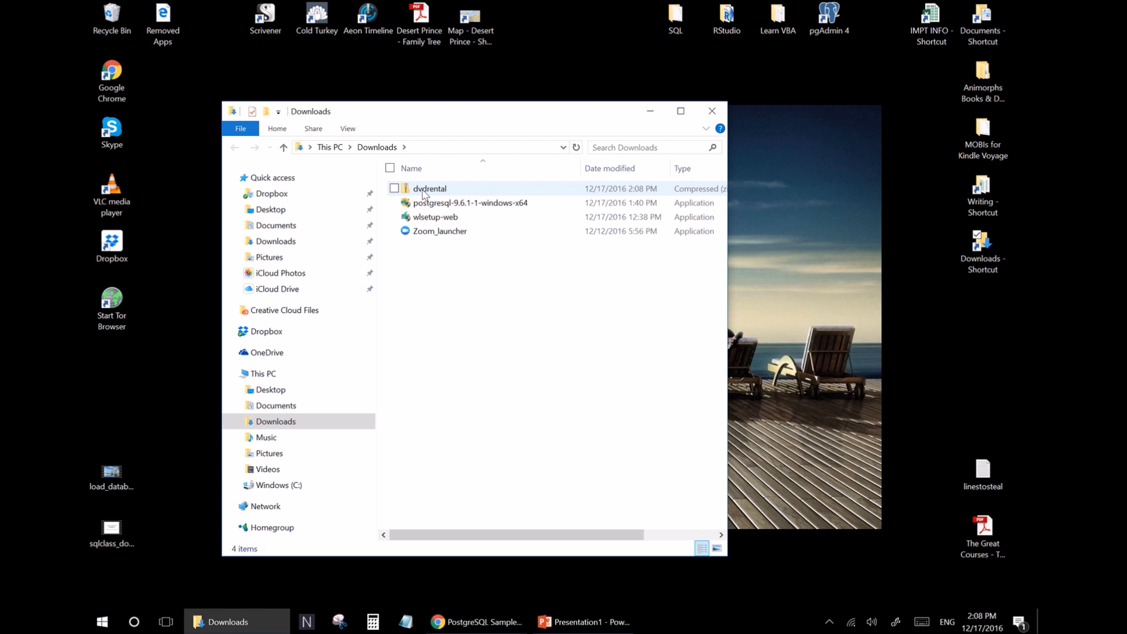
double_click(424, 189)
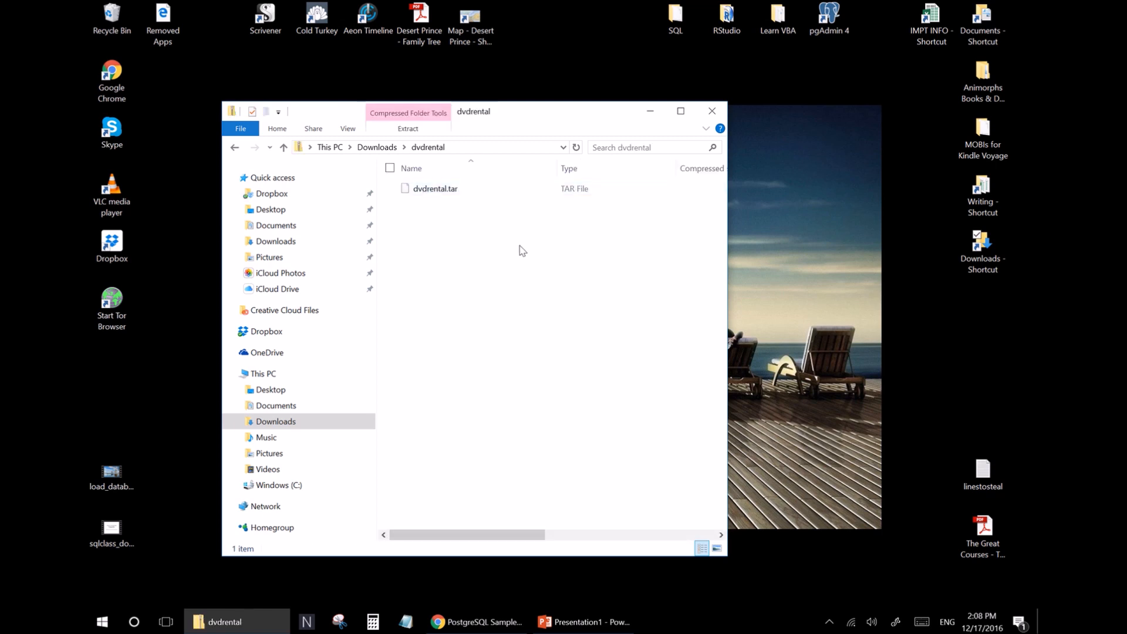
Copy dvdrental.tar from the archive into the desktop SQL folder, replacing the existing file, and close that folder.
double_click(674, 18)
left_click_drag(458, 137, 738, 249)
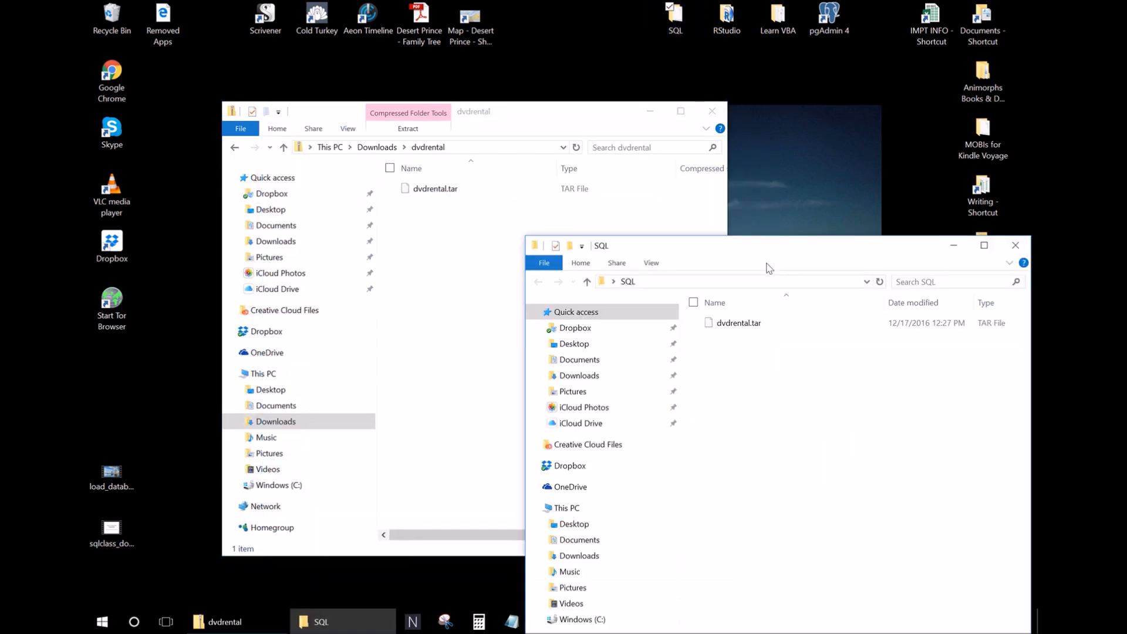
left_click_drag(418, 191, 788, 379)
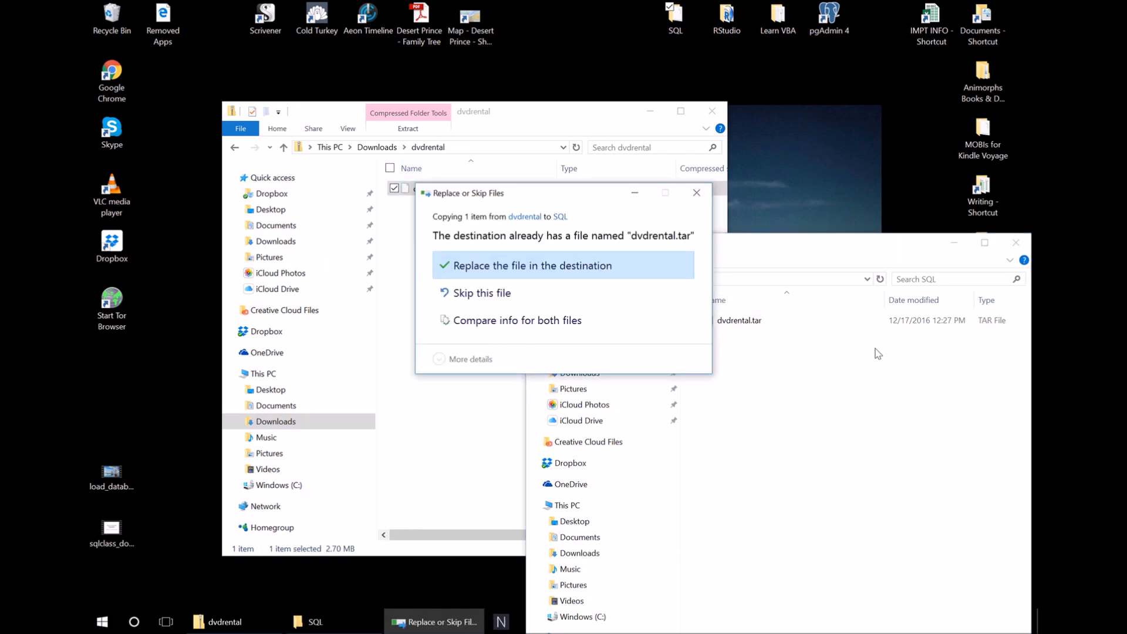
left_click(587, 266)
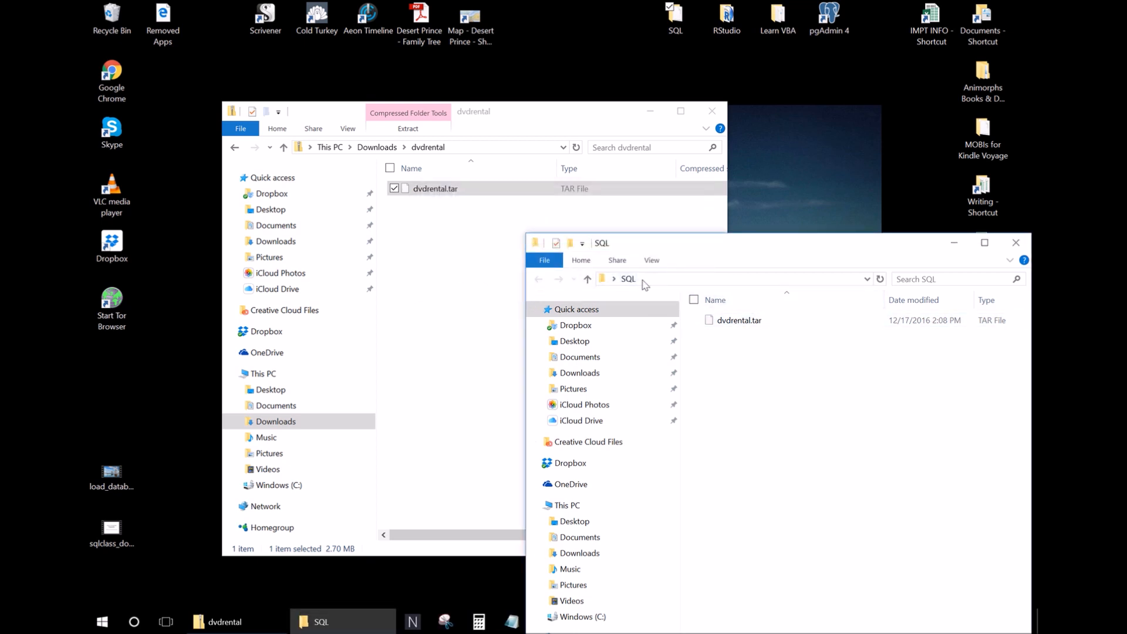
left_click(1016, 244)
Search for pgAdmin 4, launch it, and minimize the archive window.
left_click(206, 481)
left_click(133, 623)
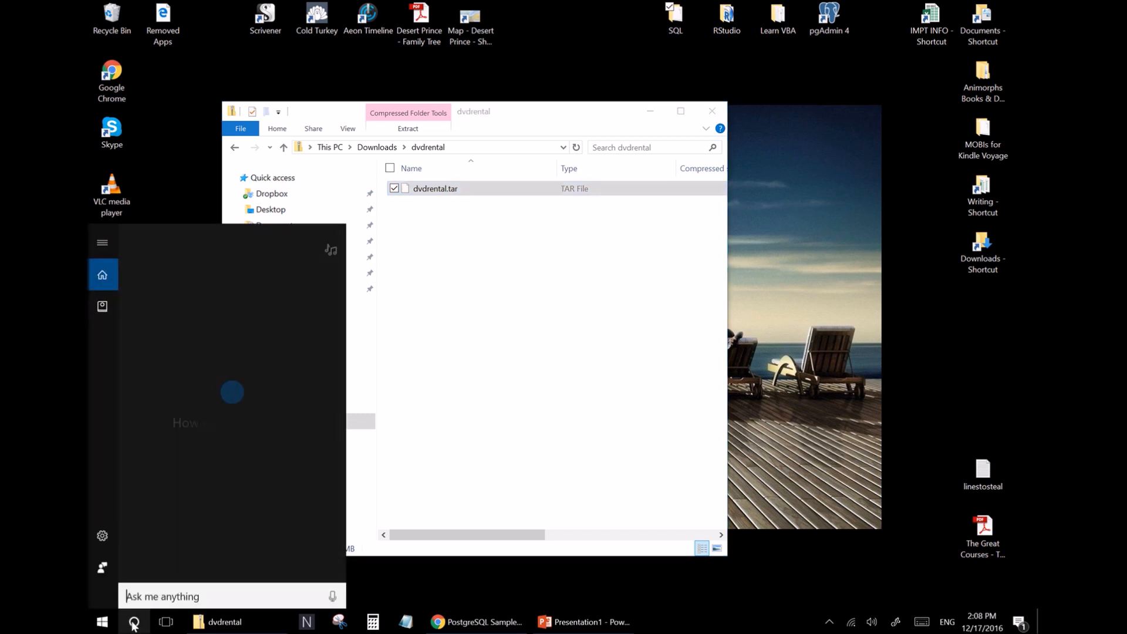
type("post")
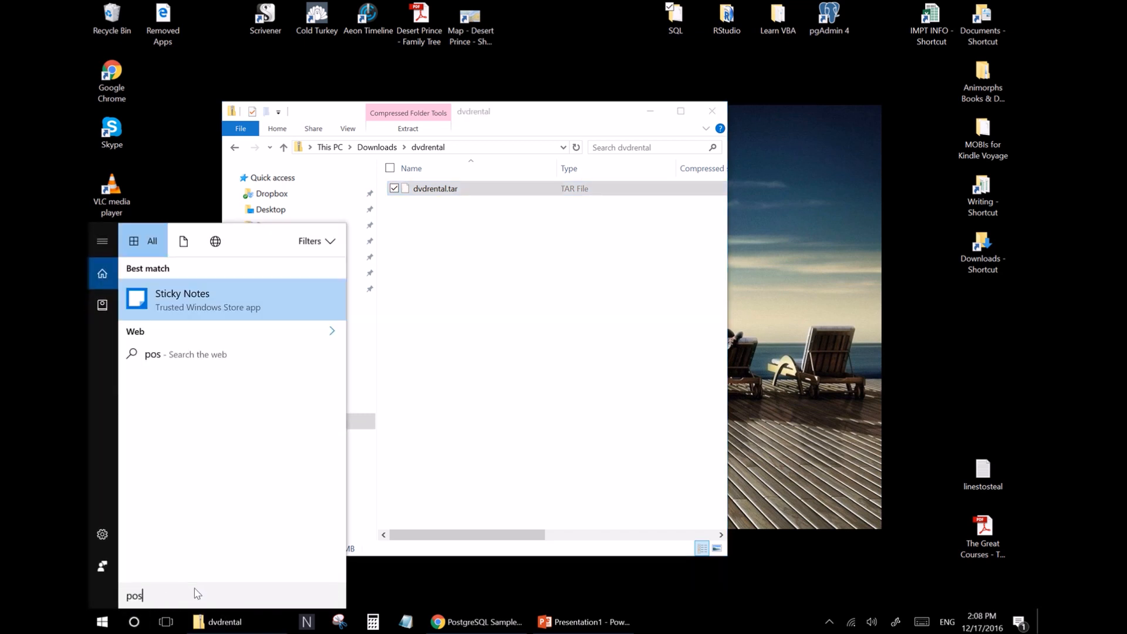
key("BackSpace")
key("BackSpace")
type("g")
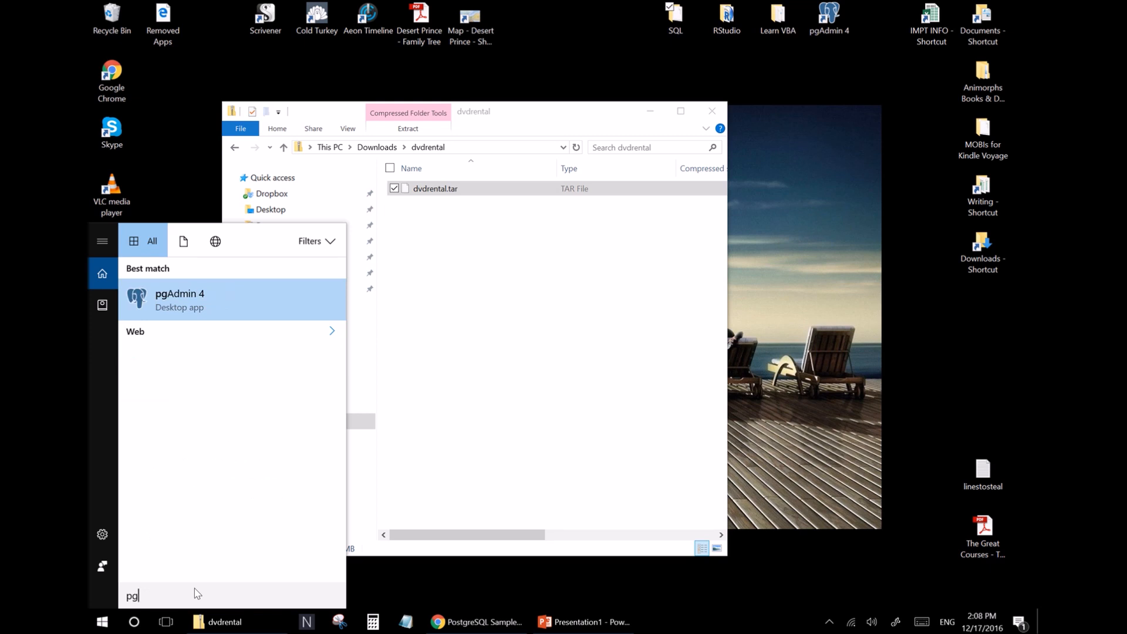
left_click(189, 296)
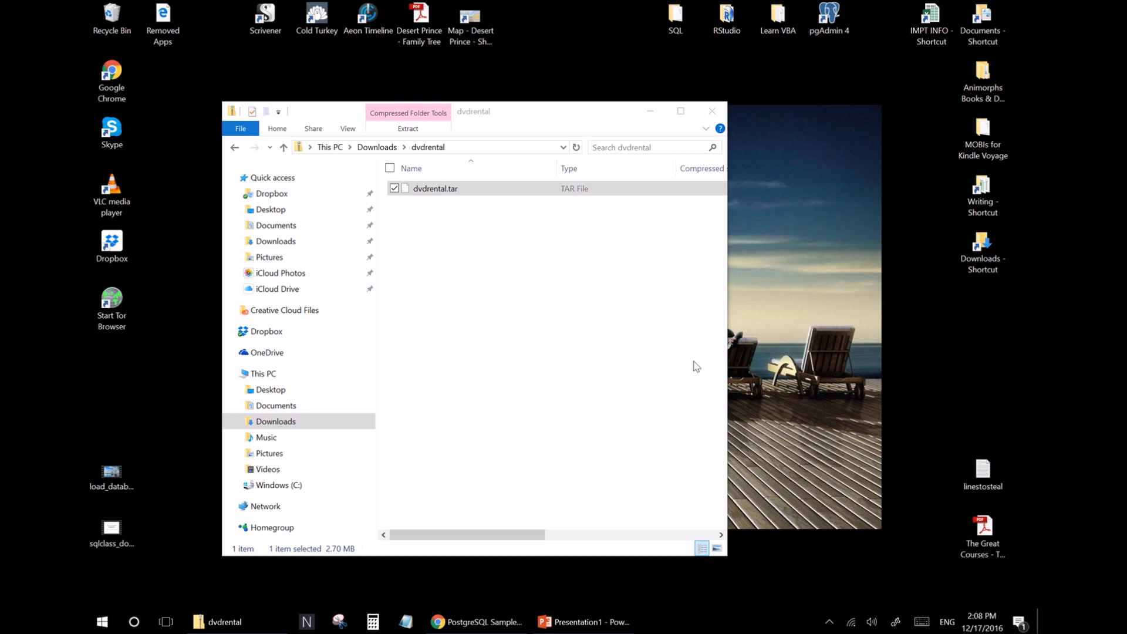
left_click(651, 112)
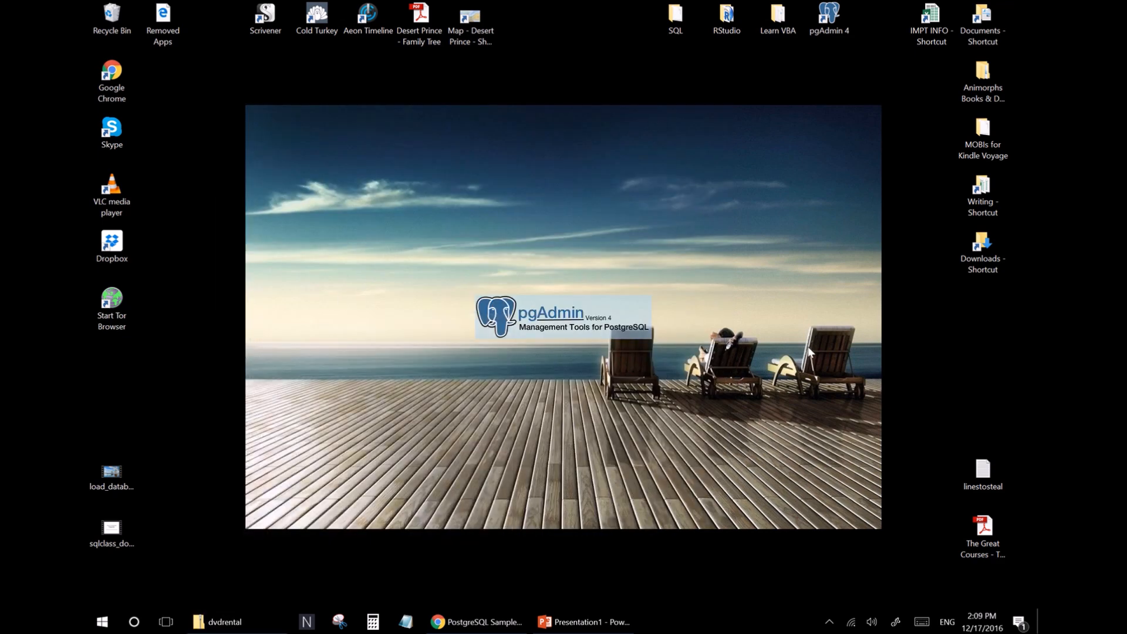
mouse_move(484, 1)
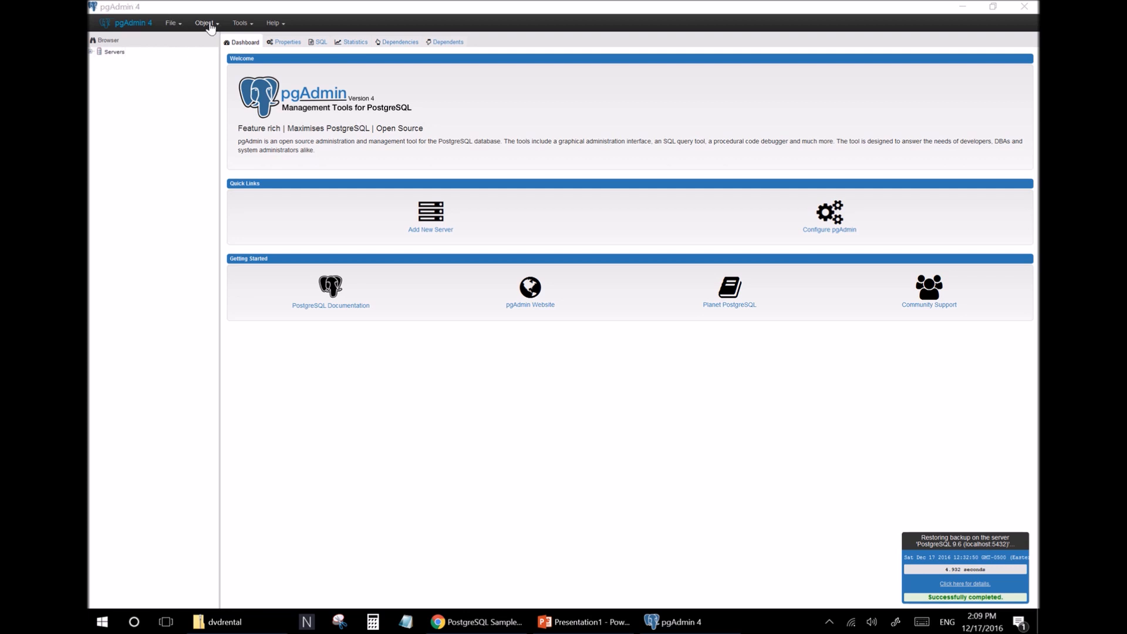
Open pgAdmin preferences at Binary paths and clear the PostgreSQL Binary Path field.
left_click(172, 24)
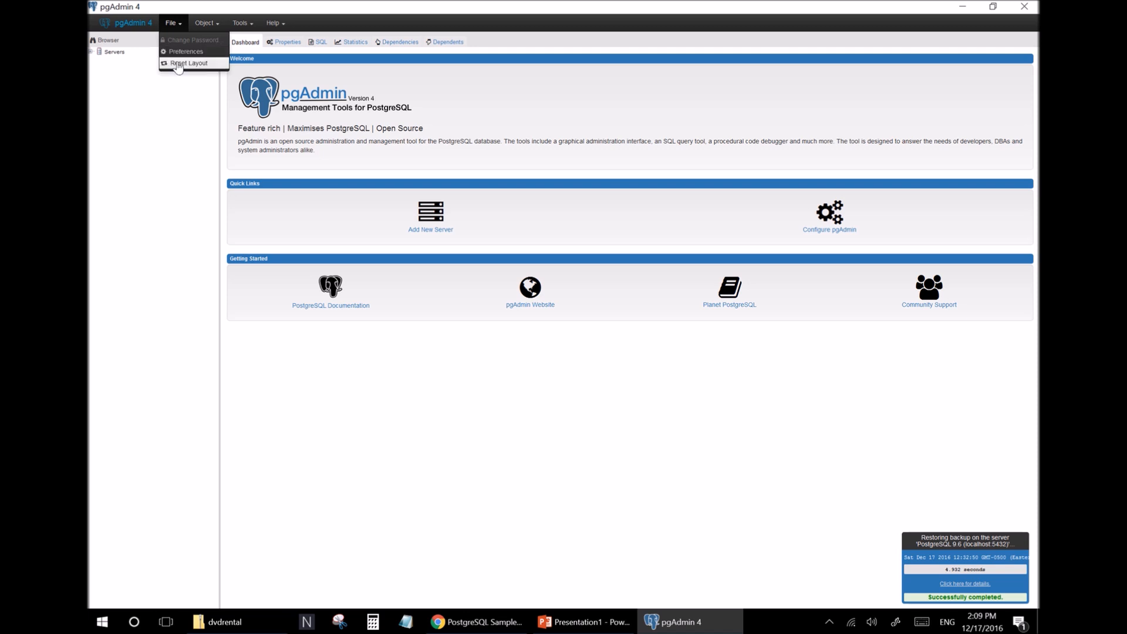
left_click(175, 24)
left_click(175, 25)
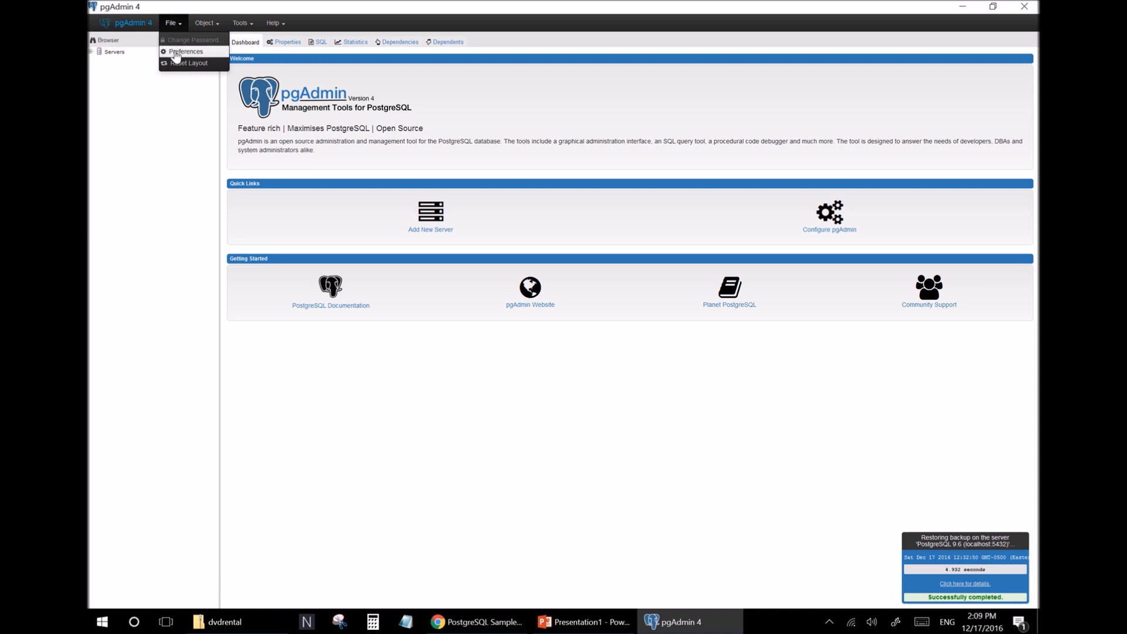
left_click(174, 53)
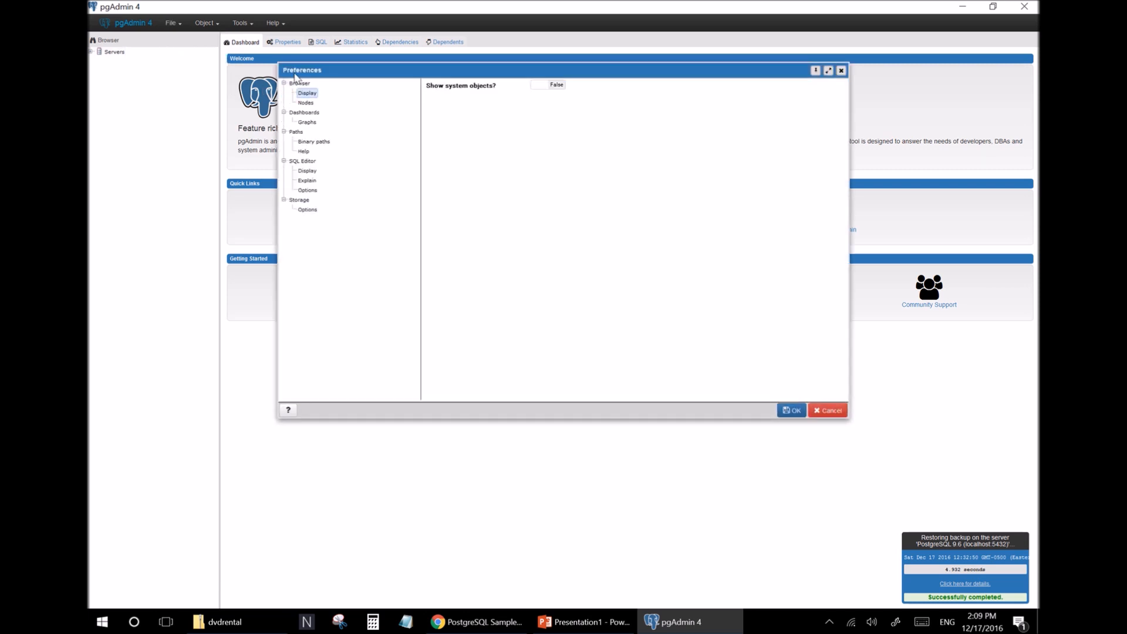
left_click(307, 144)
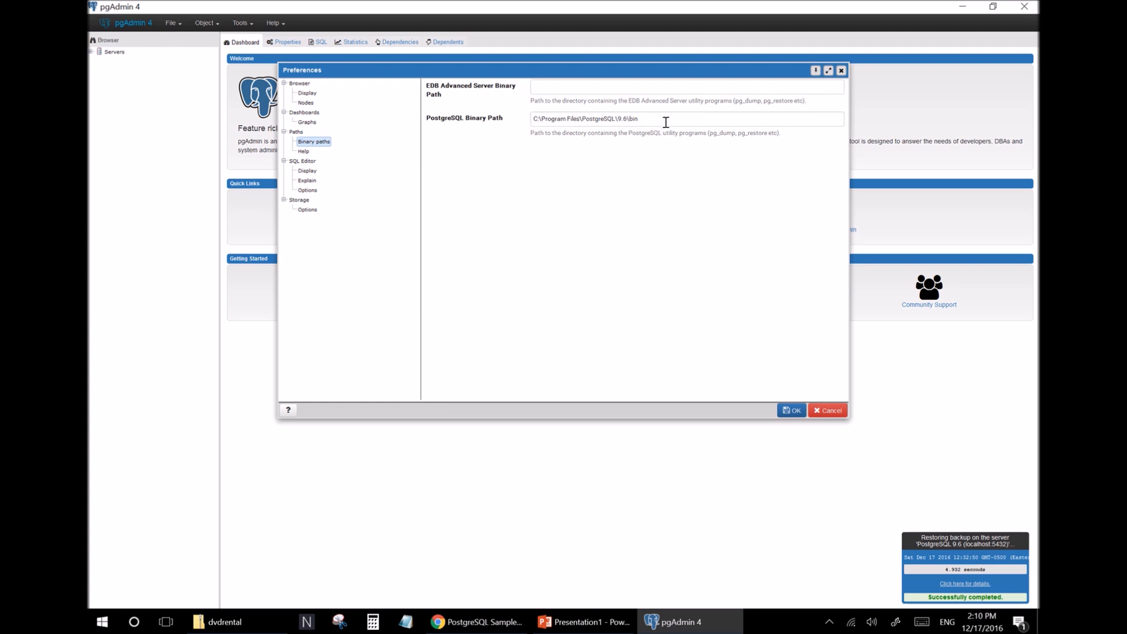
left_click_drag(676, 121, 508, 120)
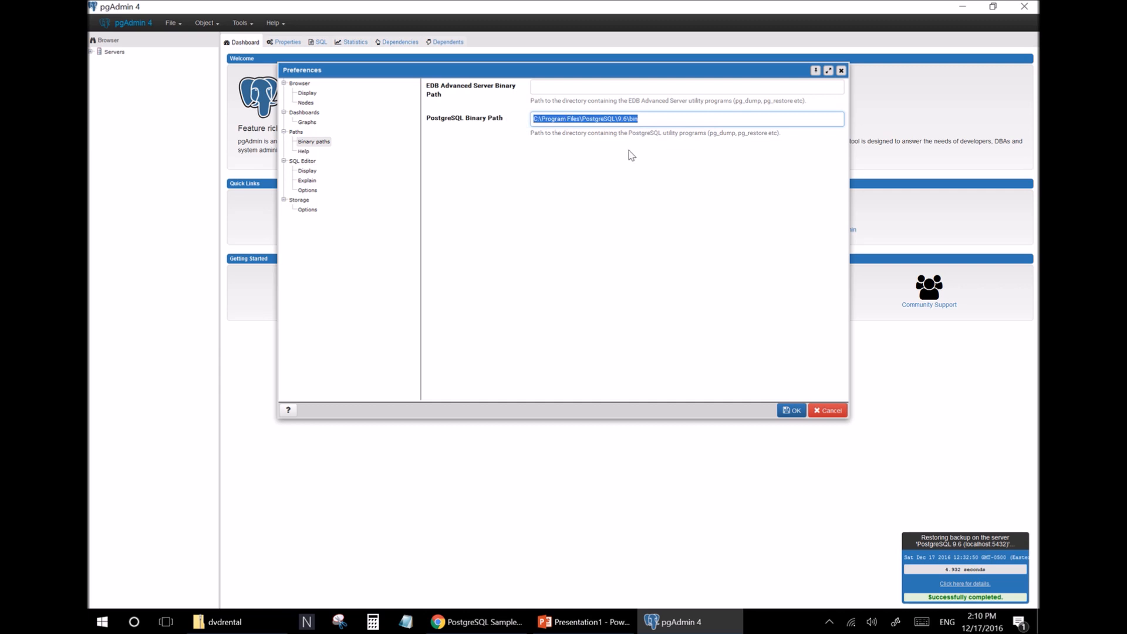
key("BackSpace")
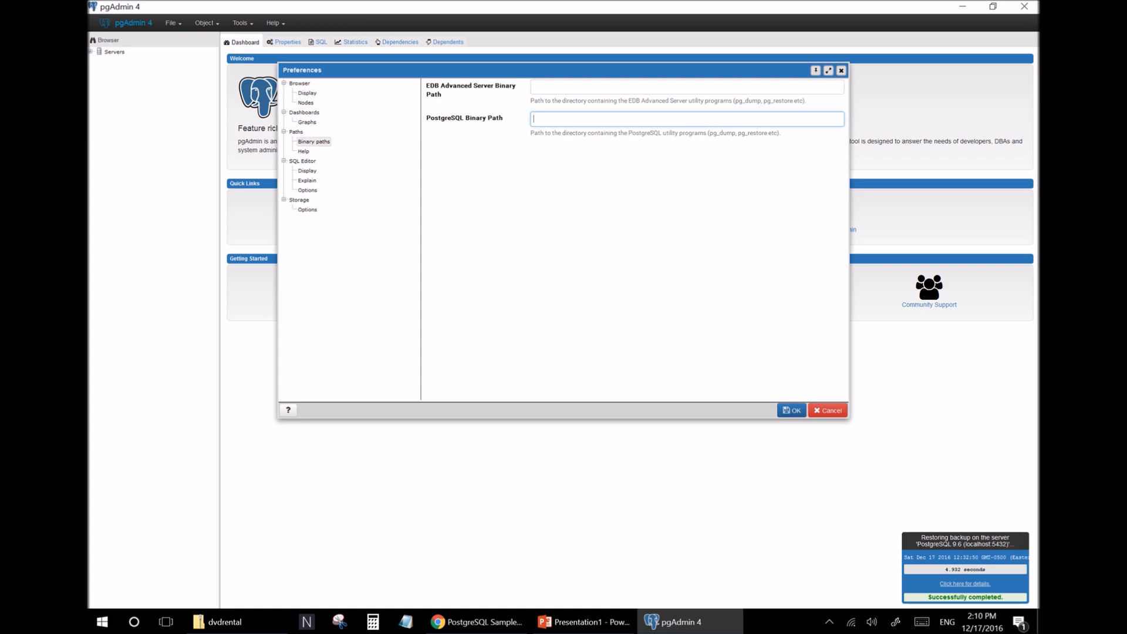
Browse File Explorer to C:\Program Files\PostgreSQL\9.6\bin and copy that folder path.
left_click(1039, 631)
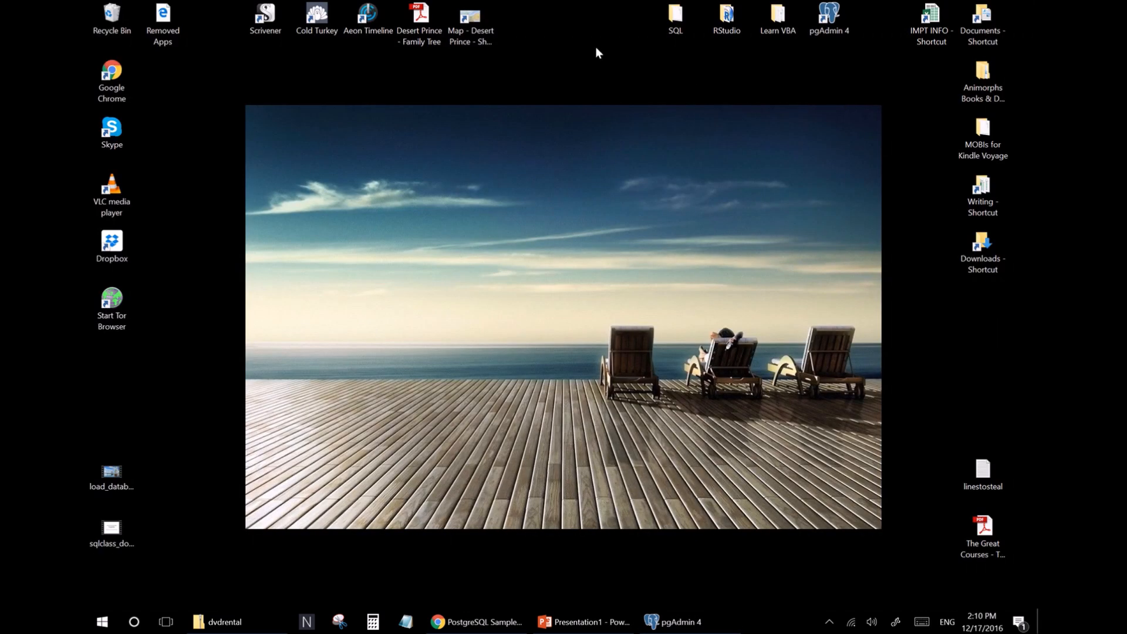
double_click(983, 247)
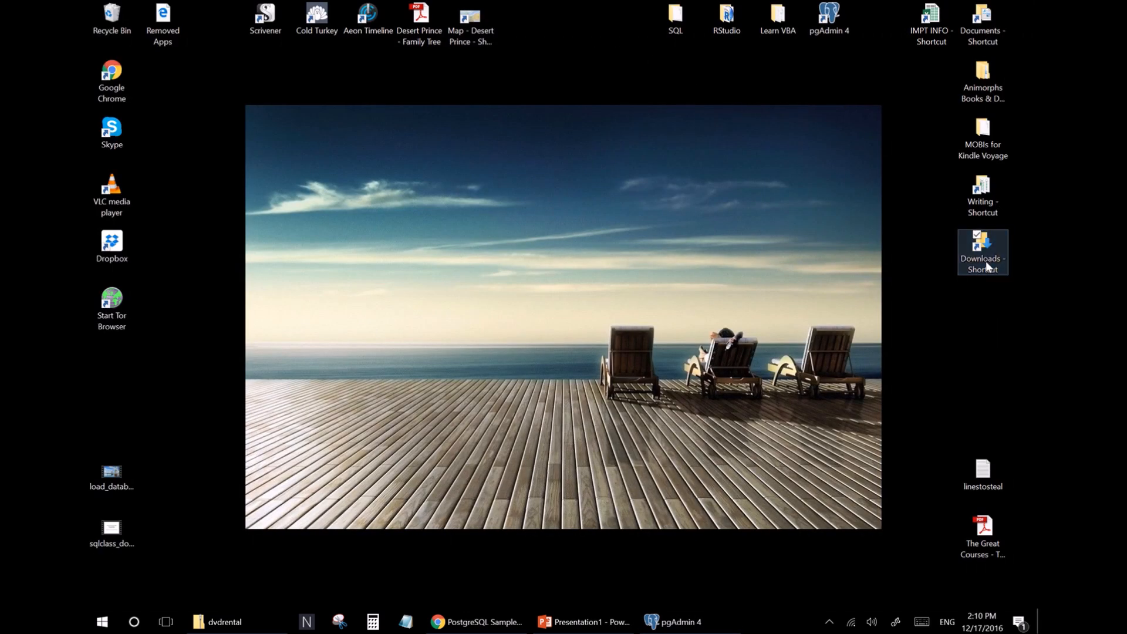
left_click_drag(751, 162, 494, 73)
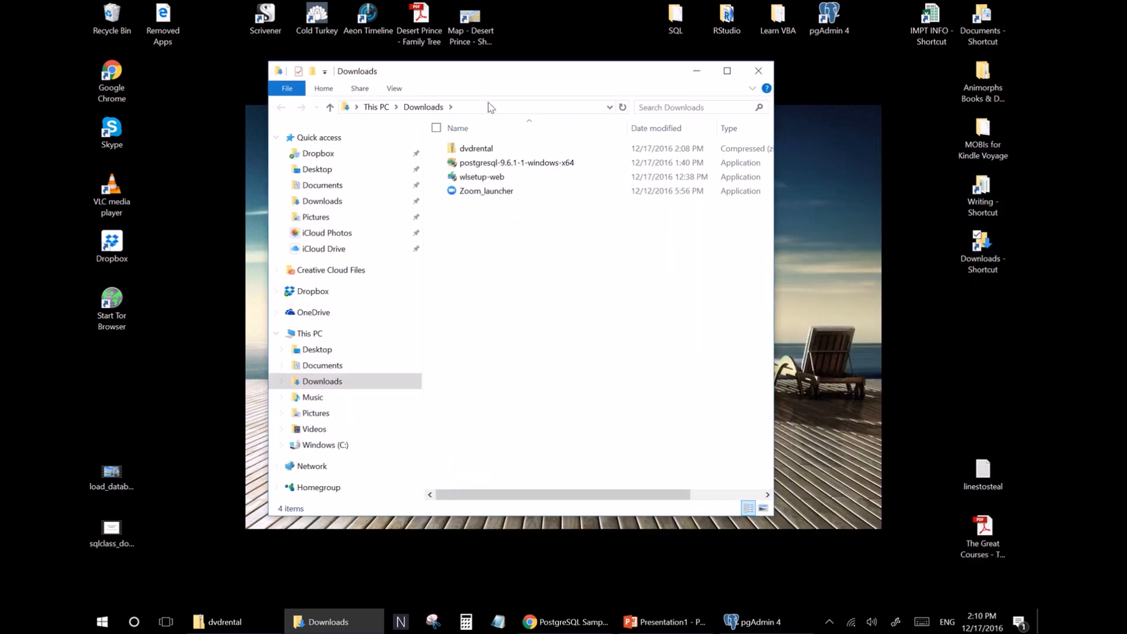
left_click(332, 451)
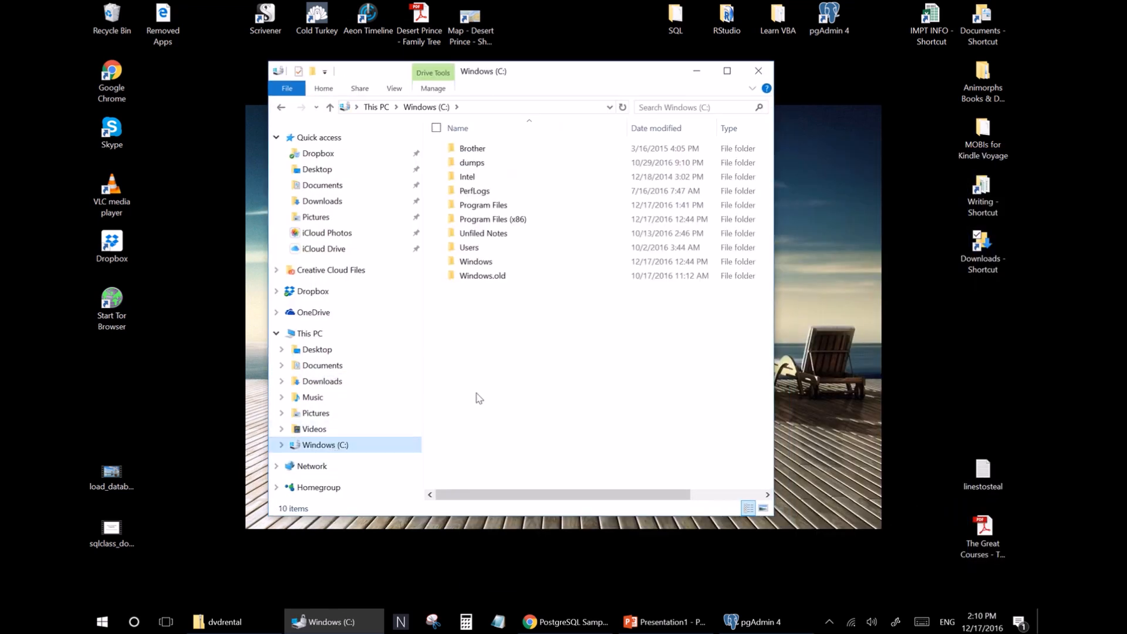
double_click(498, 207)
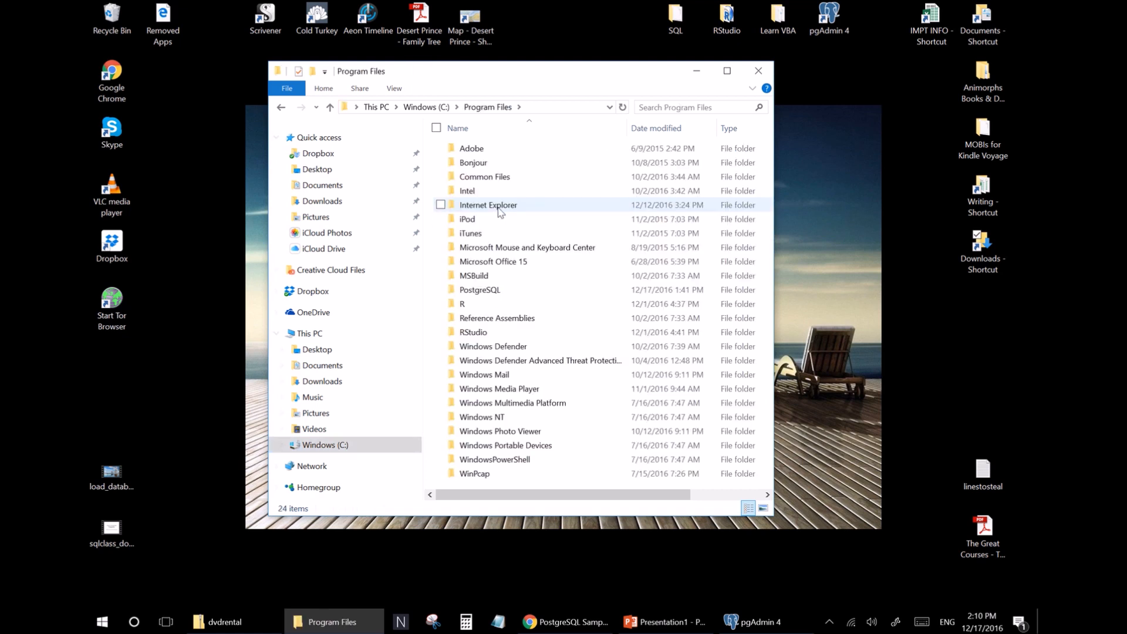
double_click(479, 290)
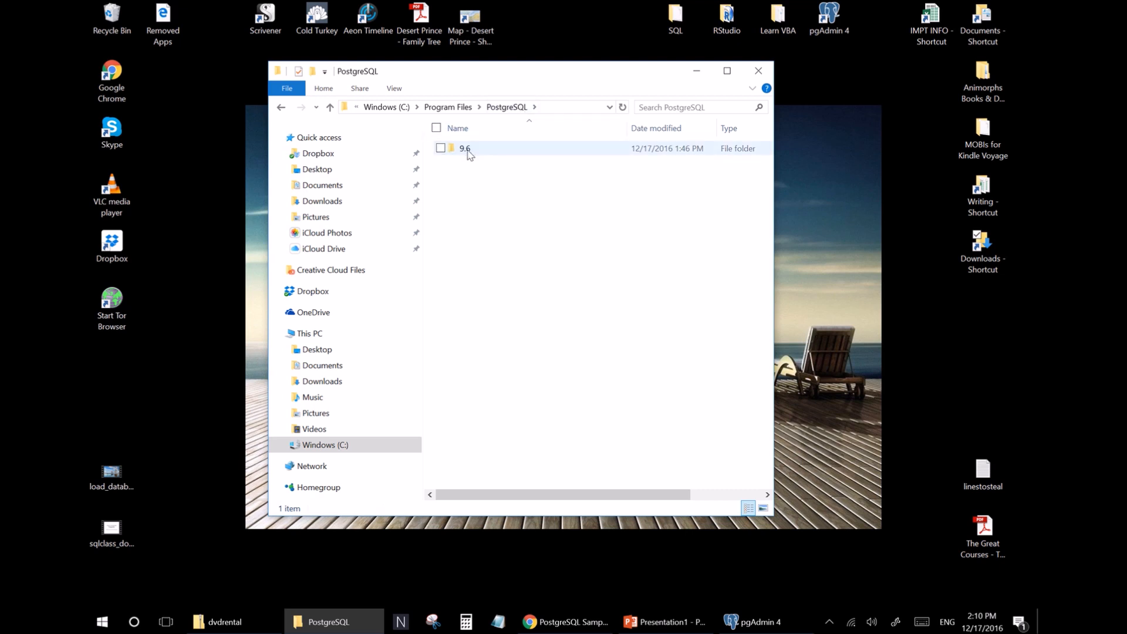
left_click(751, 621)
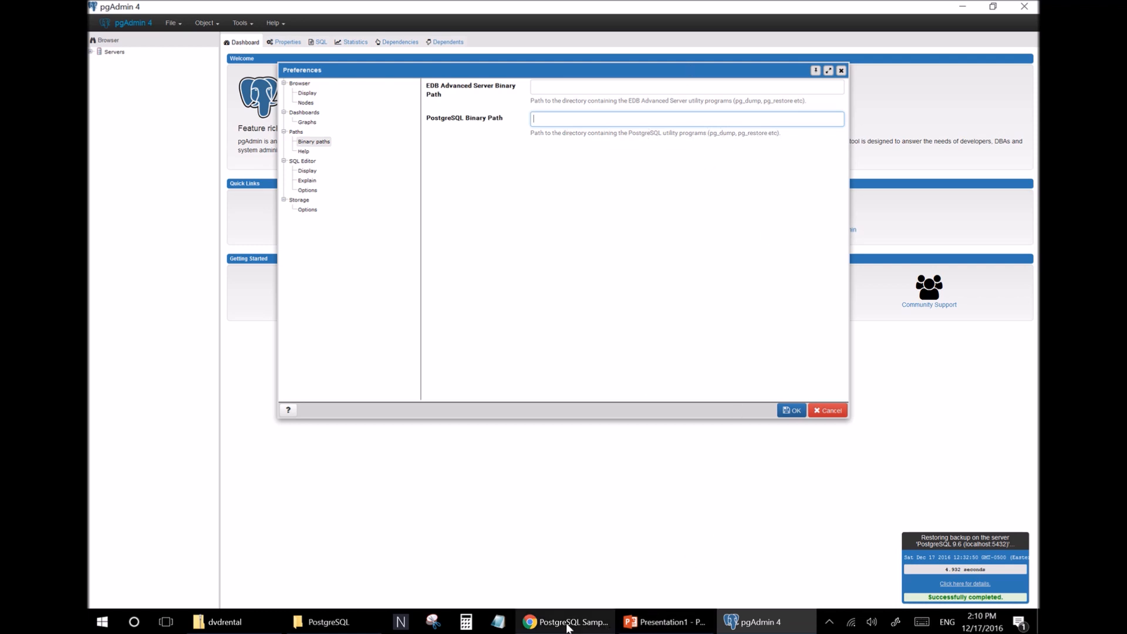
left_click(329, 622)
double_click(460, 150)
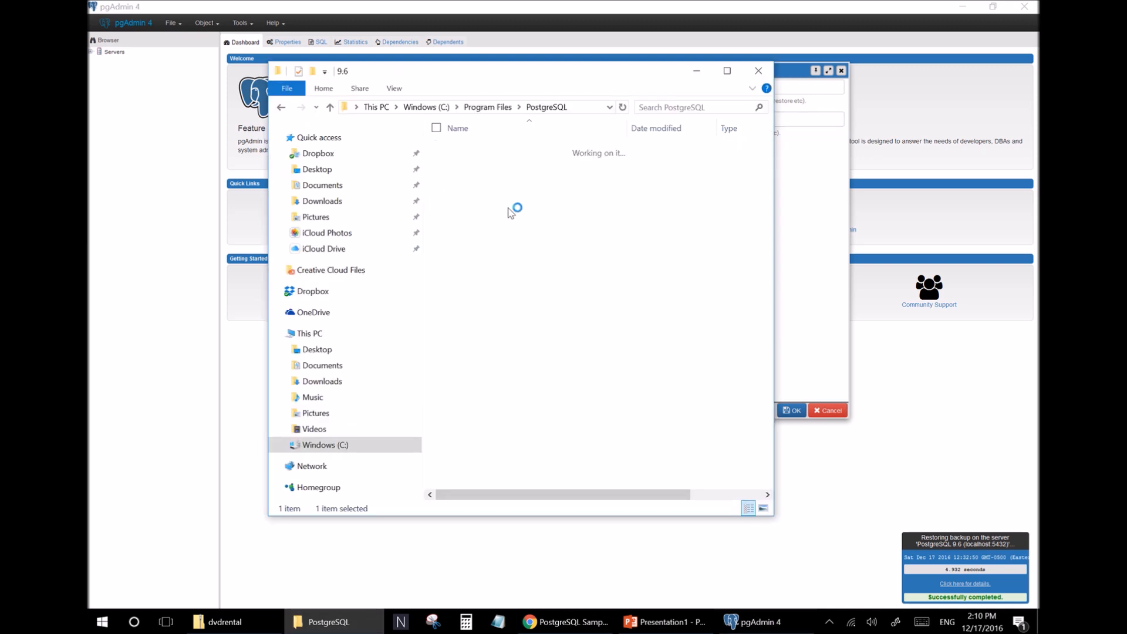
double_click(464, 150)
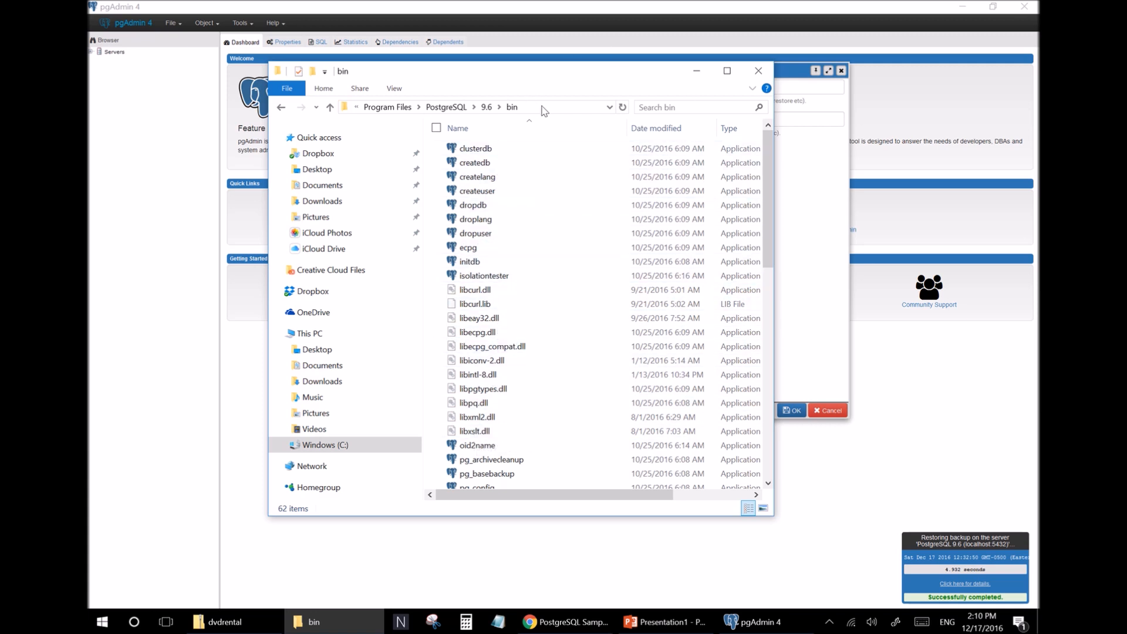
left_click(538, 108)
key("ctrl+c")
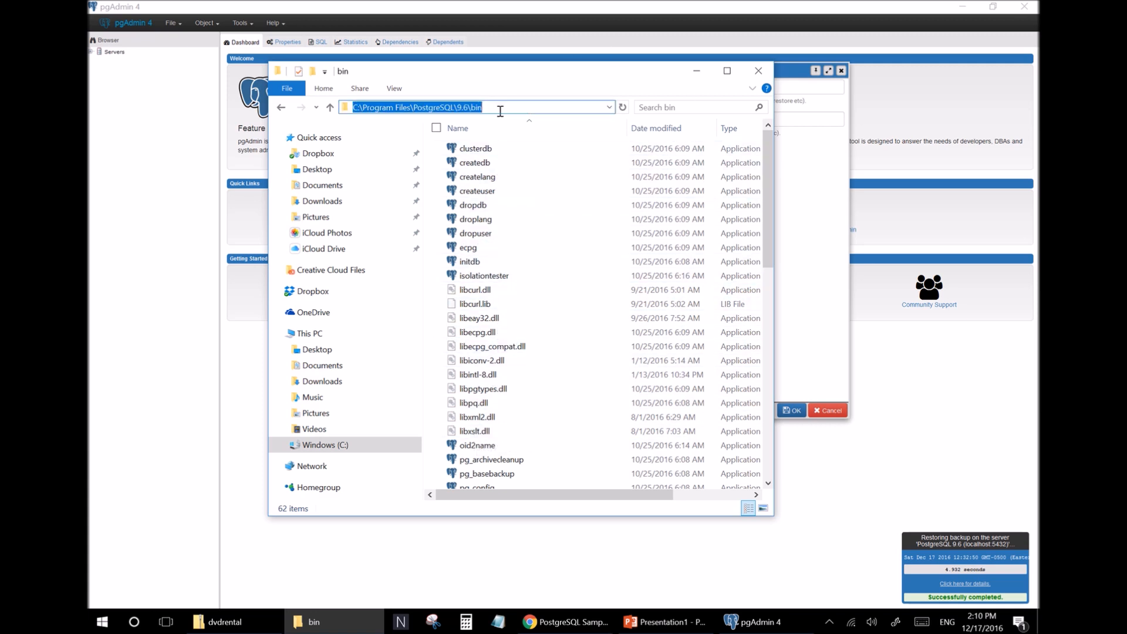
Paste C:\Program Files\PostgreSQL\9.6\bin as the PostgreSQL Binary Path and save the preferences.
left_click(810, 206)
left_click(603, 120)
key("ctrl+v")
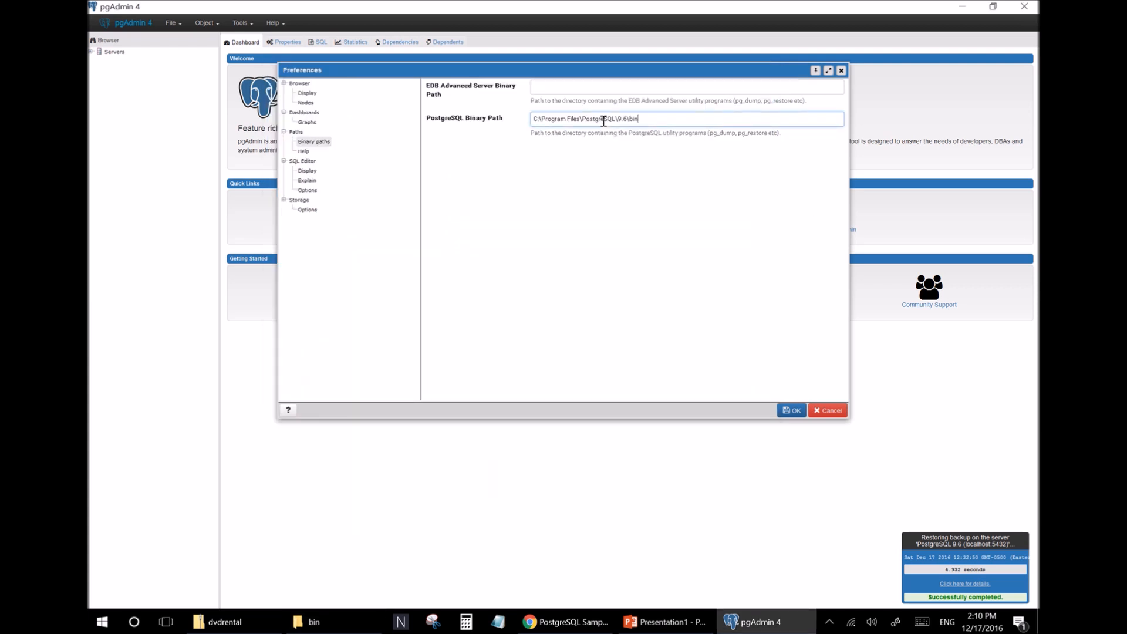
left_click(793, 410)
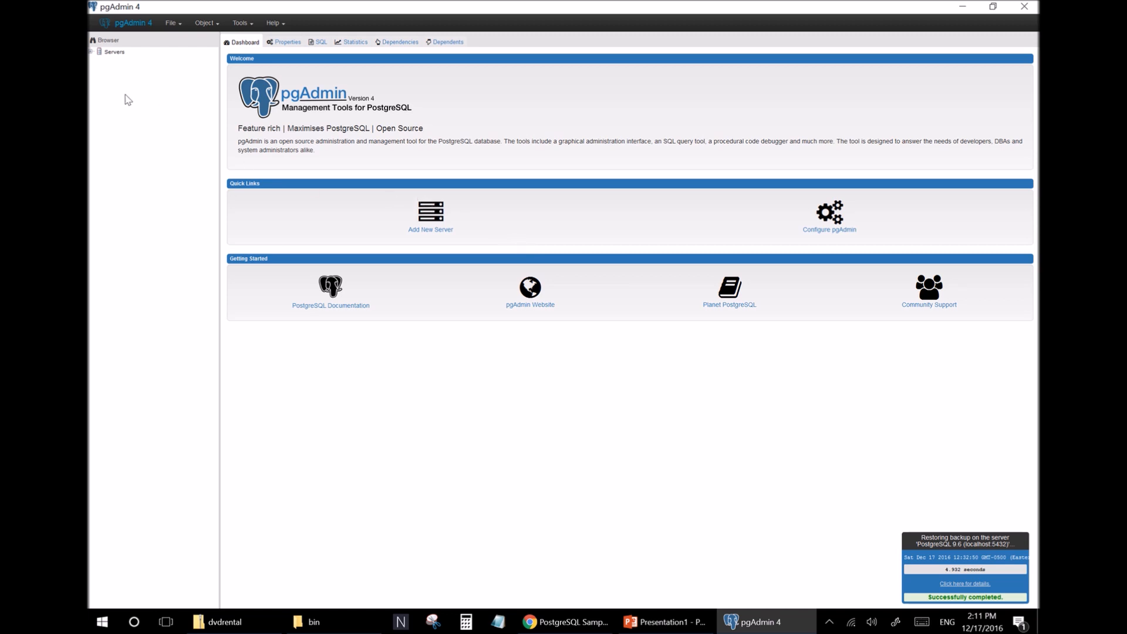
Expand the Servers group and open the PostgreSQL 9.6 server connection.
left_click(91, 52)
left_click(99, 62)
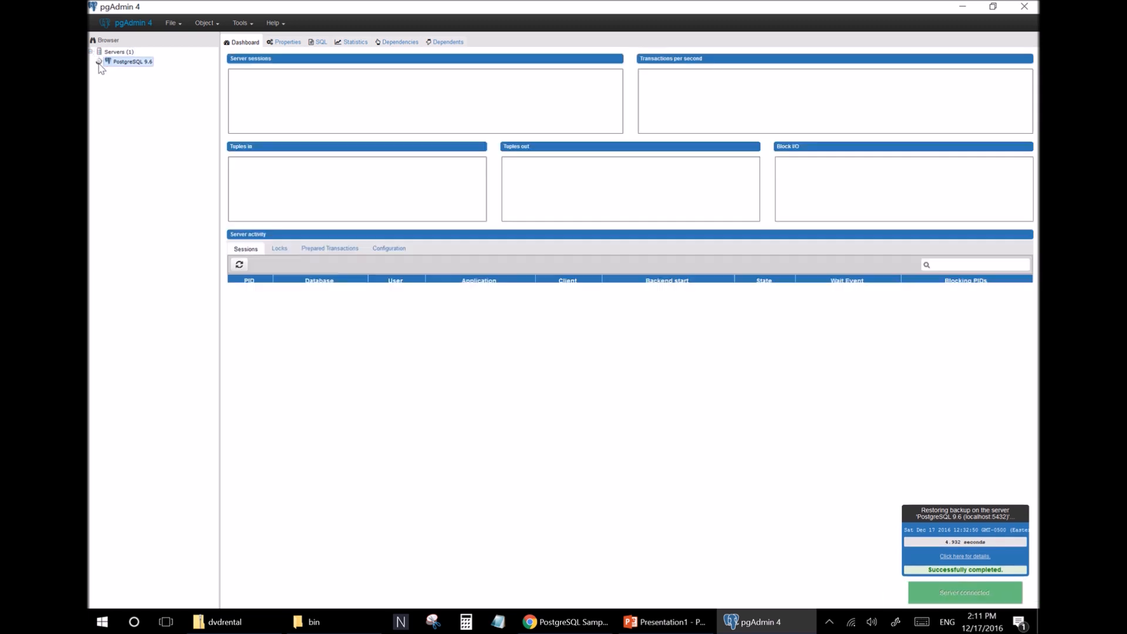
Create a new database named dvdrental on the PostgreSQL 9.6 server.
left_click(108, 71)
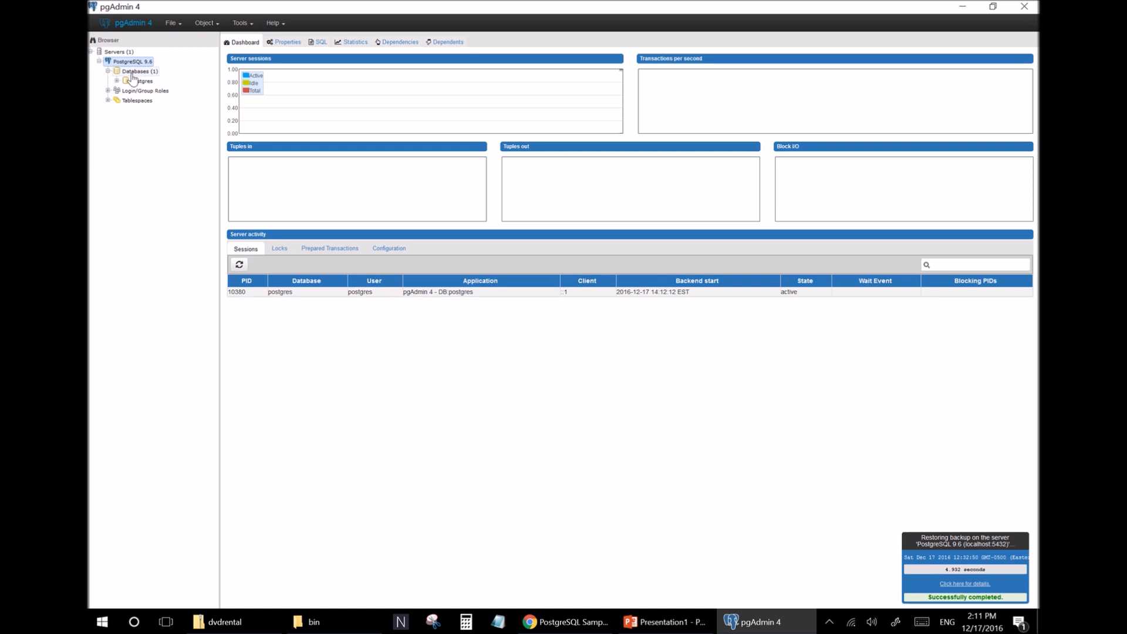
right_click(134, 72)
mouse_move(172, 87)
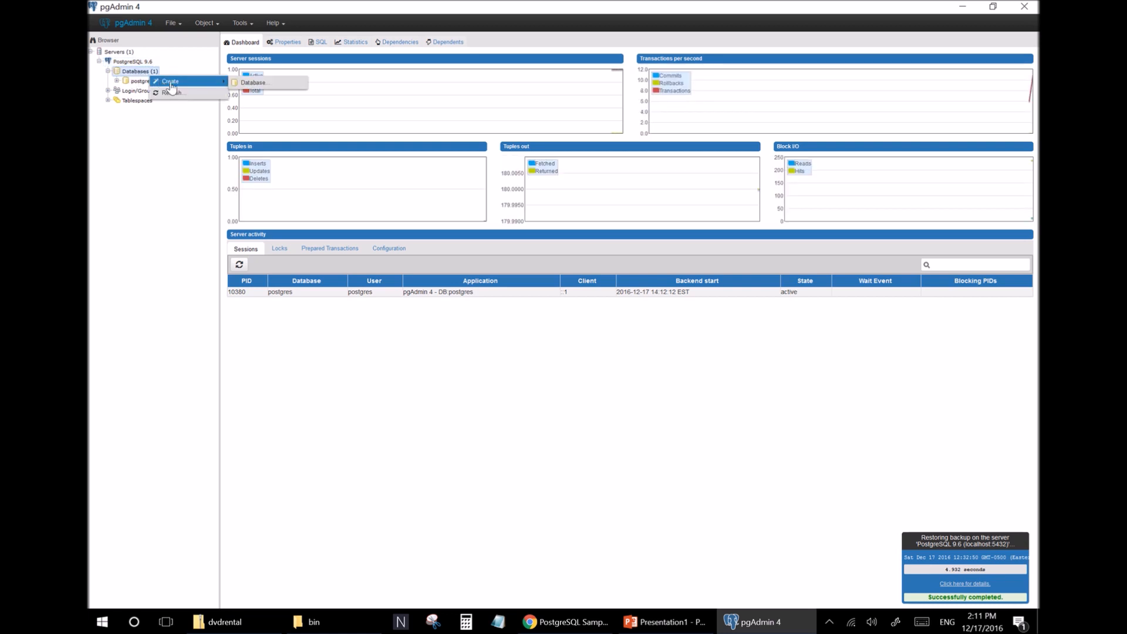
left_click(254, 83)
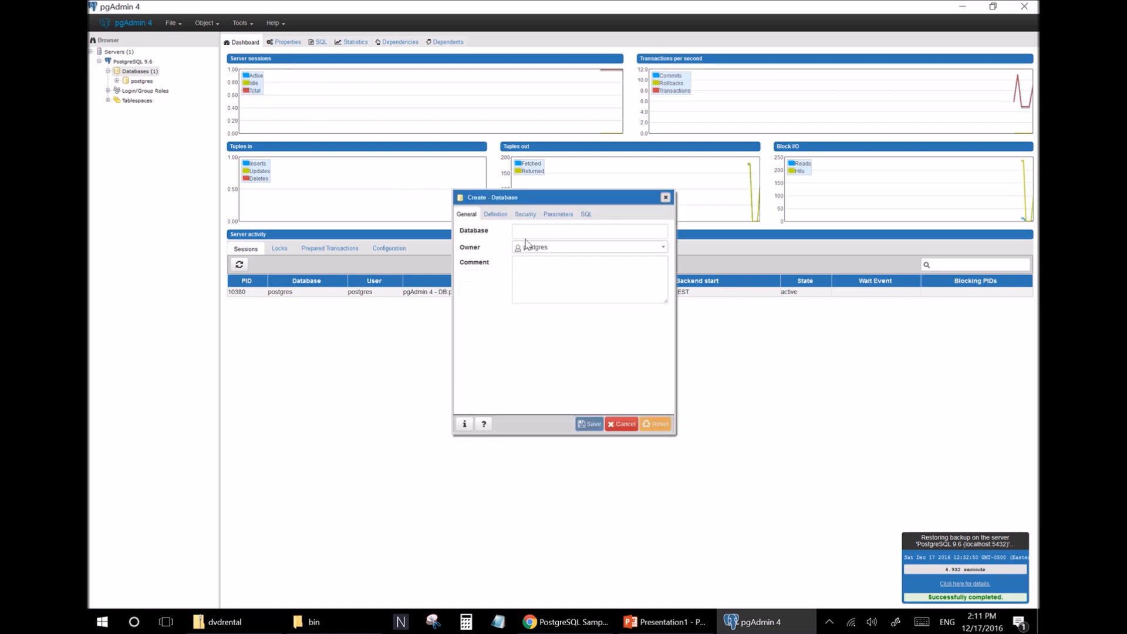
left_click(569, 230)
type("dvd")
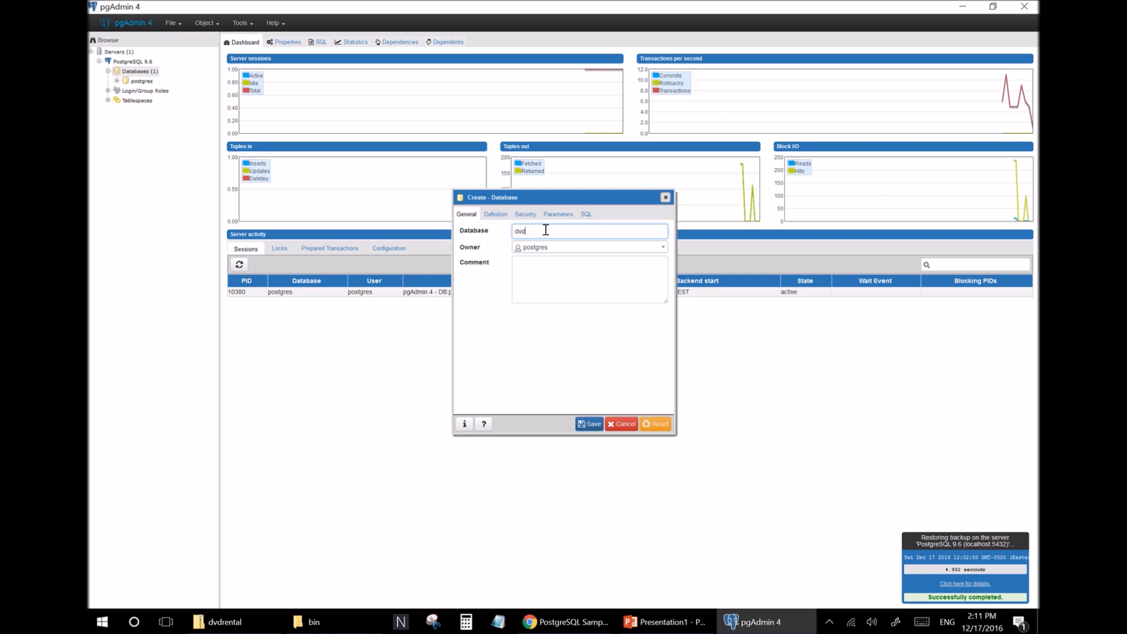
type("rental")
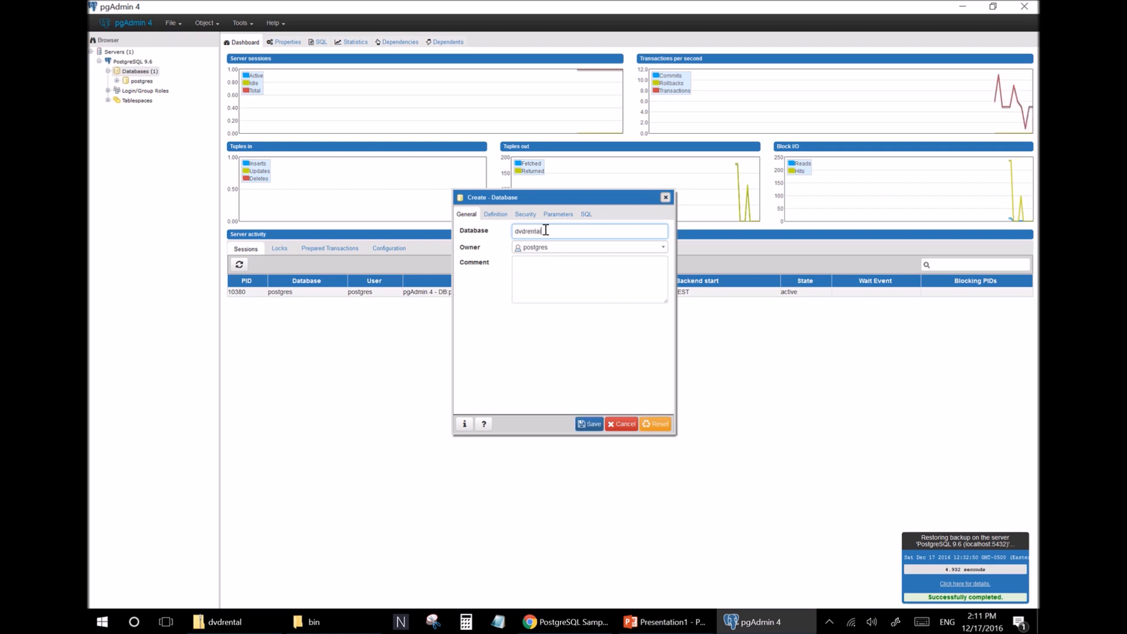
left_click(590, 430)
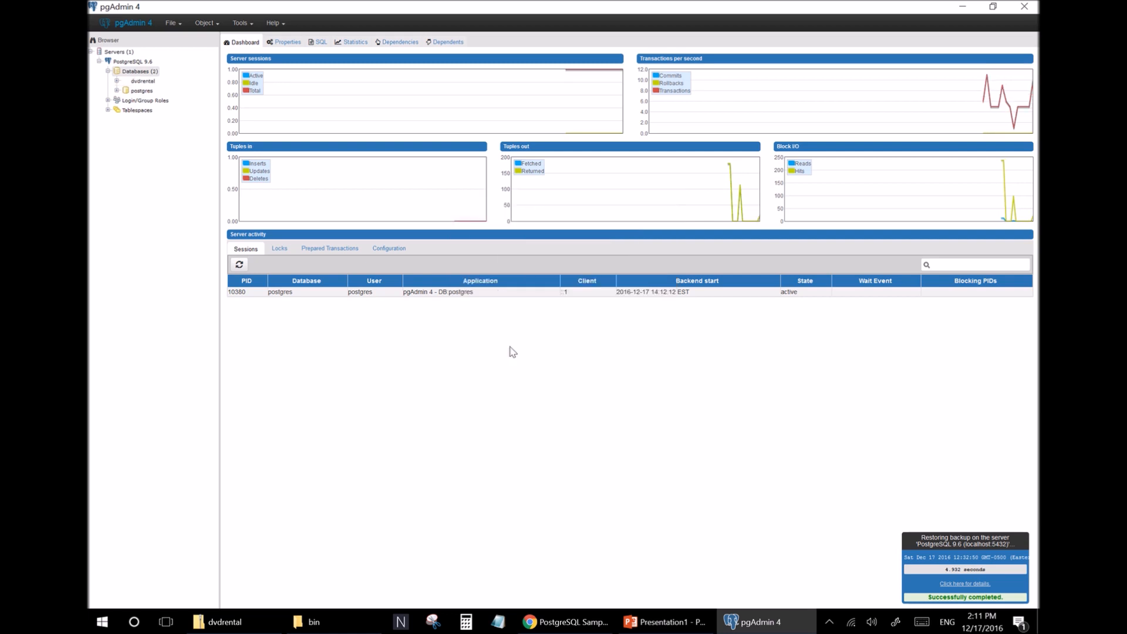
Expand the dvdrental database down to the public schema's Tables list.
left_click(139, 81)
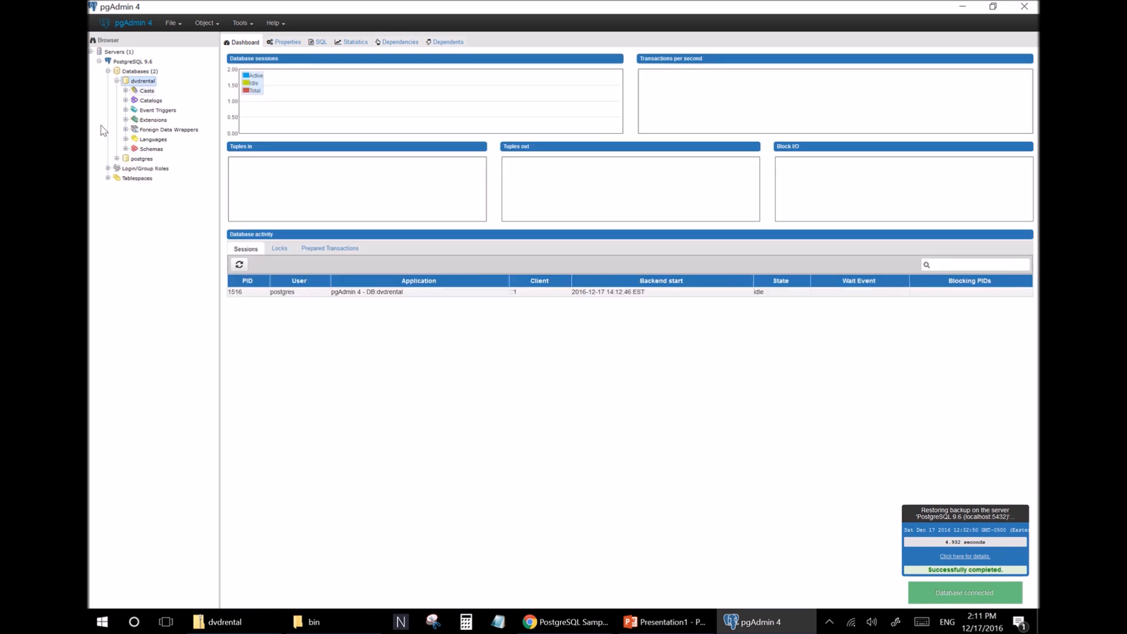
left_click(125, 149)
left_click(135, 159)
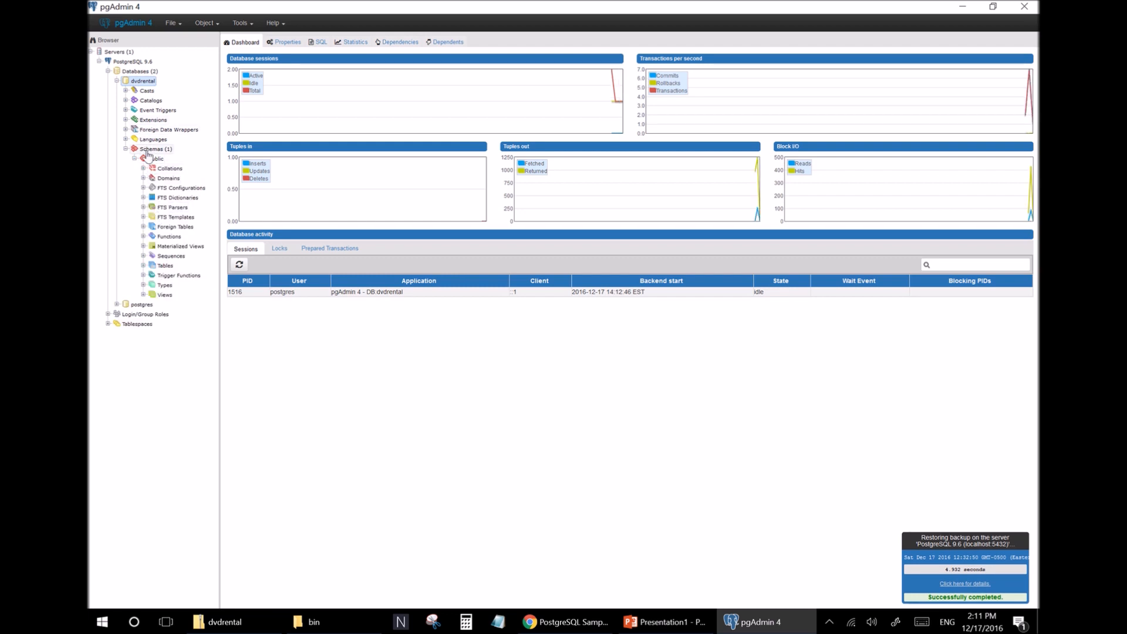
left_click(143, 266)
left_click(154, 267)
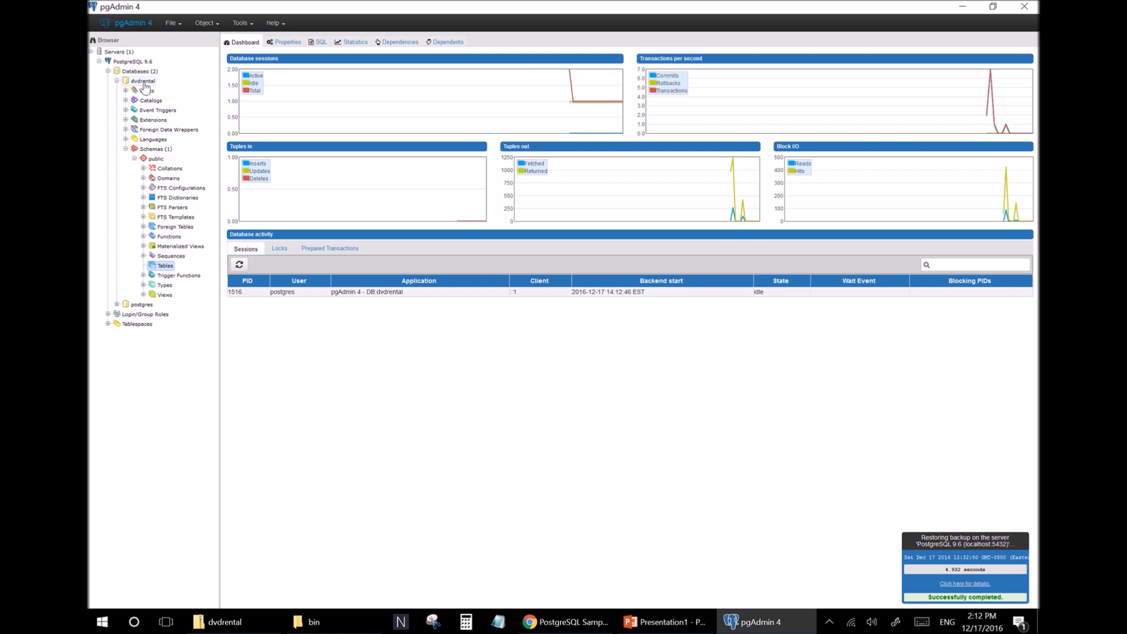
Open the Restore dialog for dvdrental and browse for the backup file in the Desktop SQL folder.
right_click(147, 84)
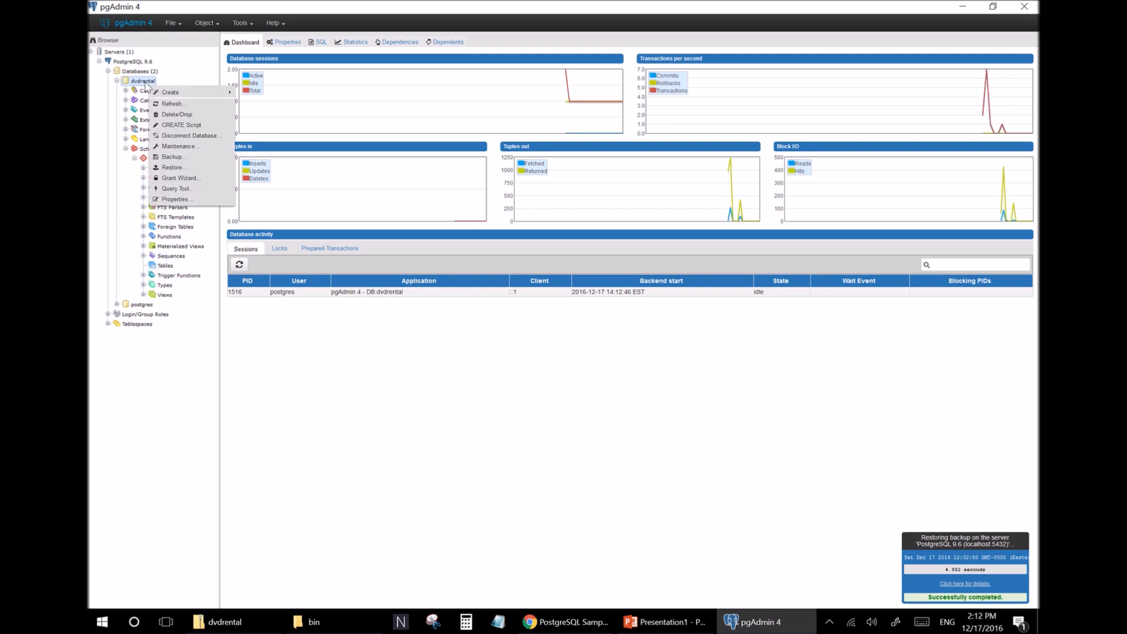
left_click(172, 169)
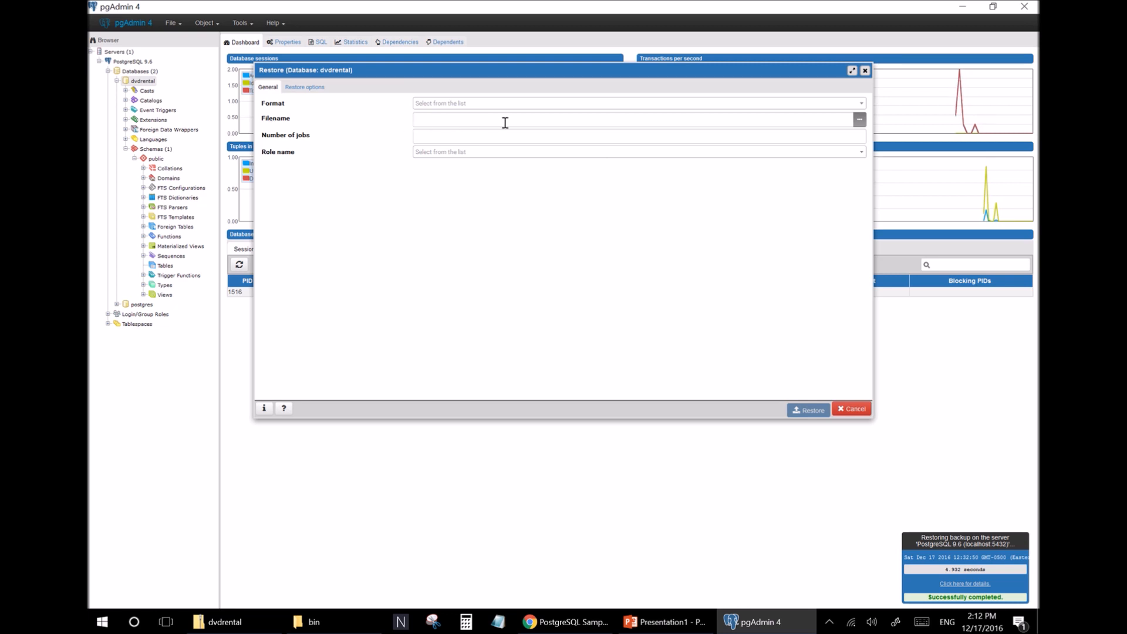
left_click(860, 120)
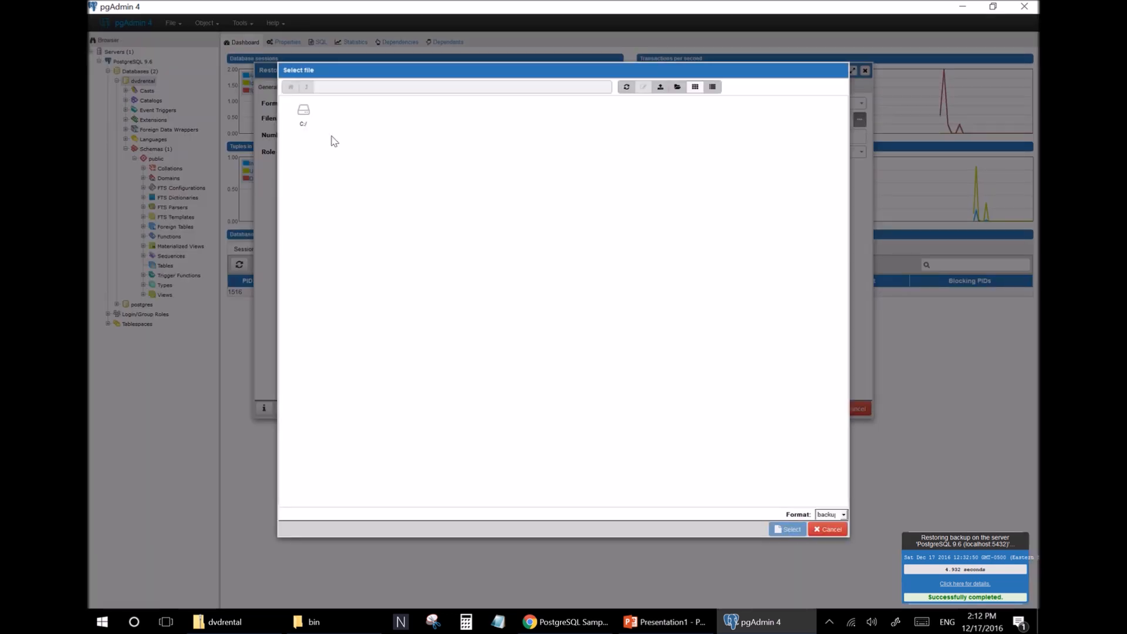
double_click(305, 115)
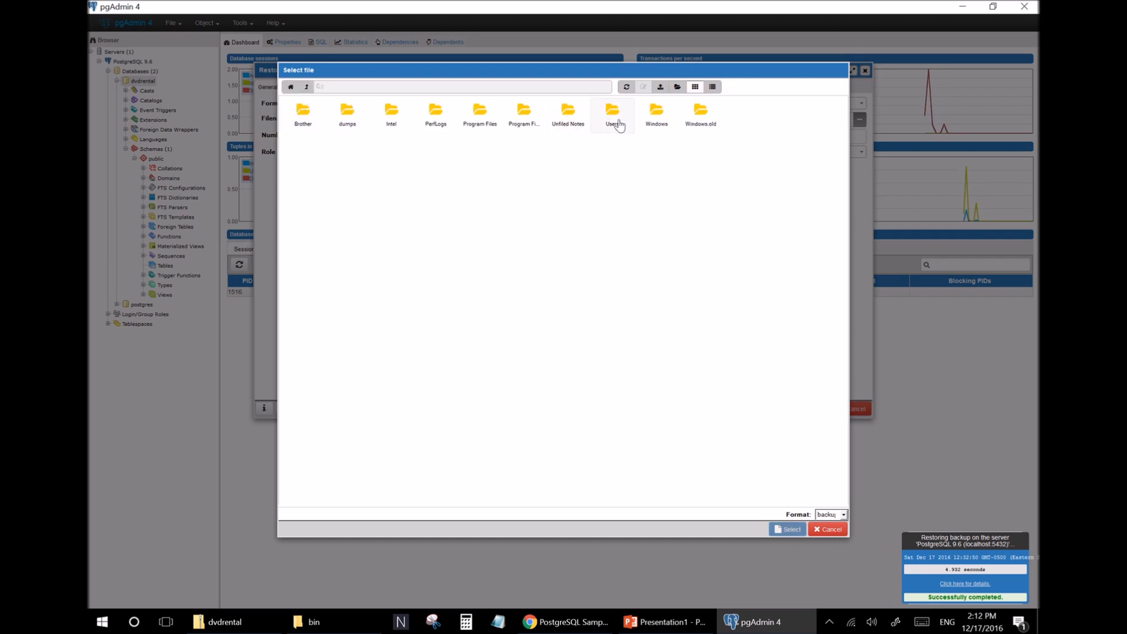
double_click(624, 118)
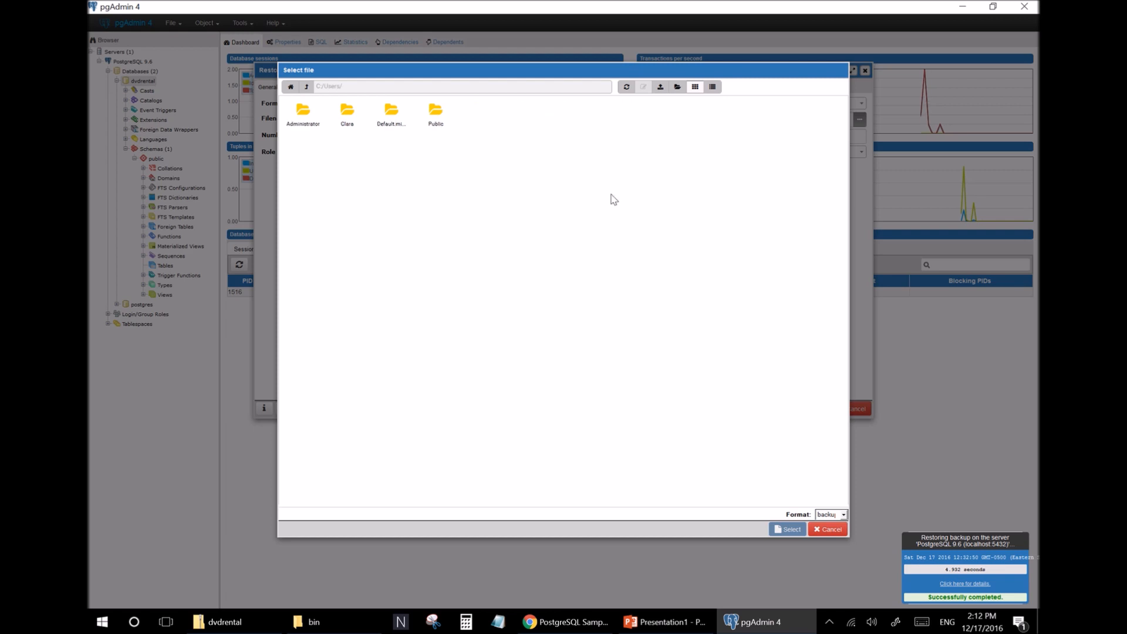
double_click(348, 119)
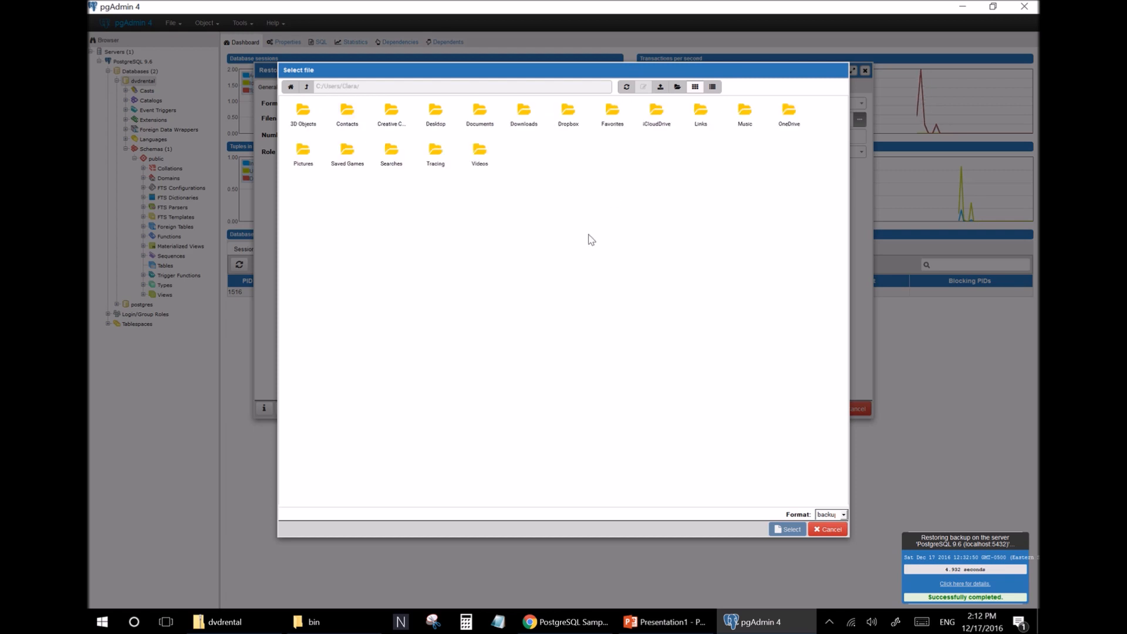
double_click(435, 116)
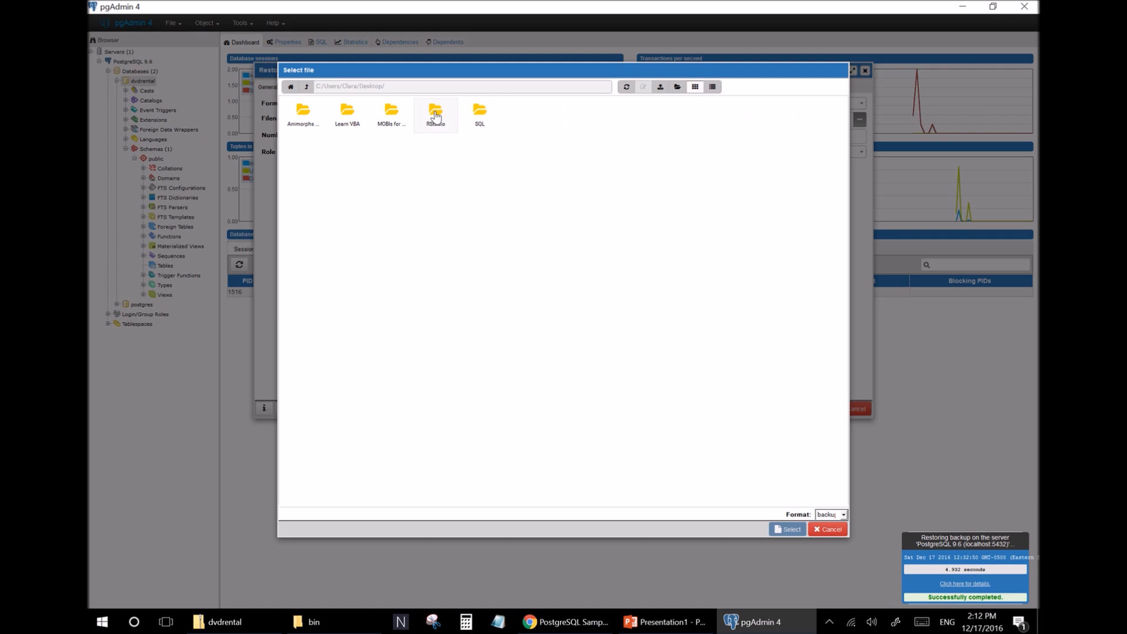
double_click(480, 117)
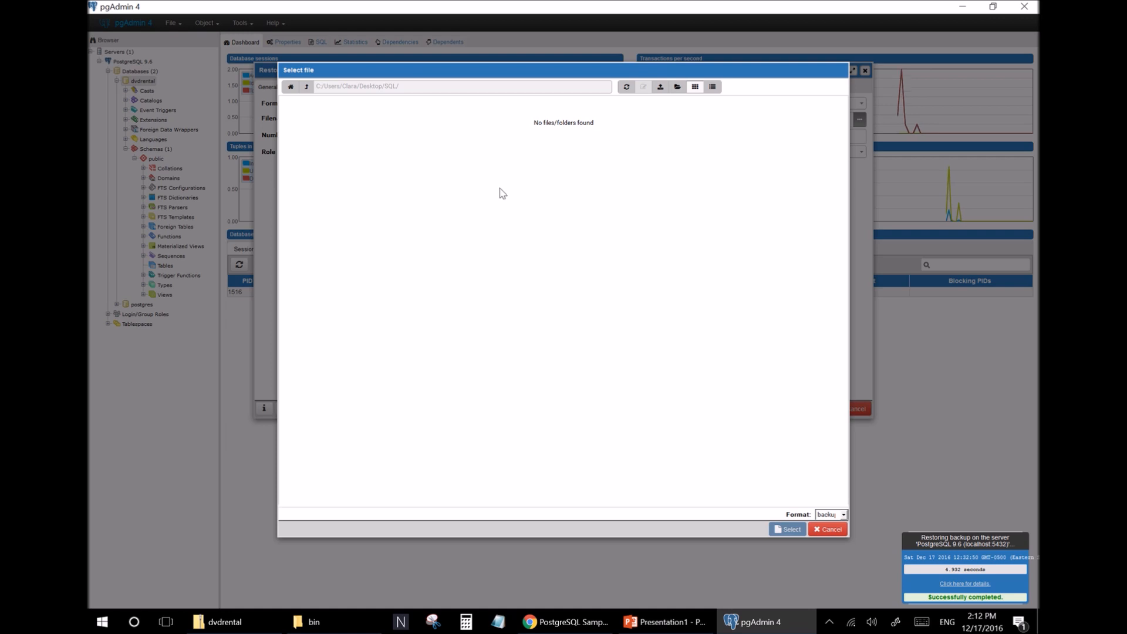
Show all file types, choose dvdrental.tar as the restore file and run the restore.
left_click(841, 515)
left_click(837, 522)
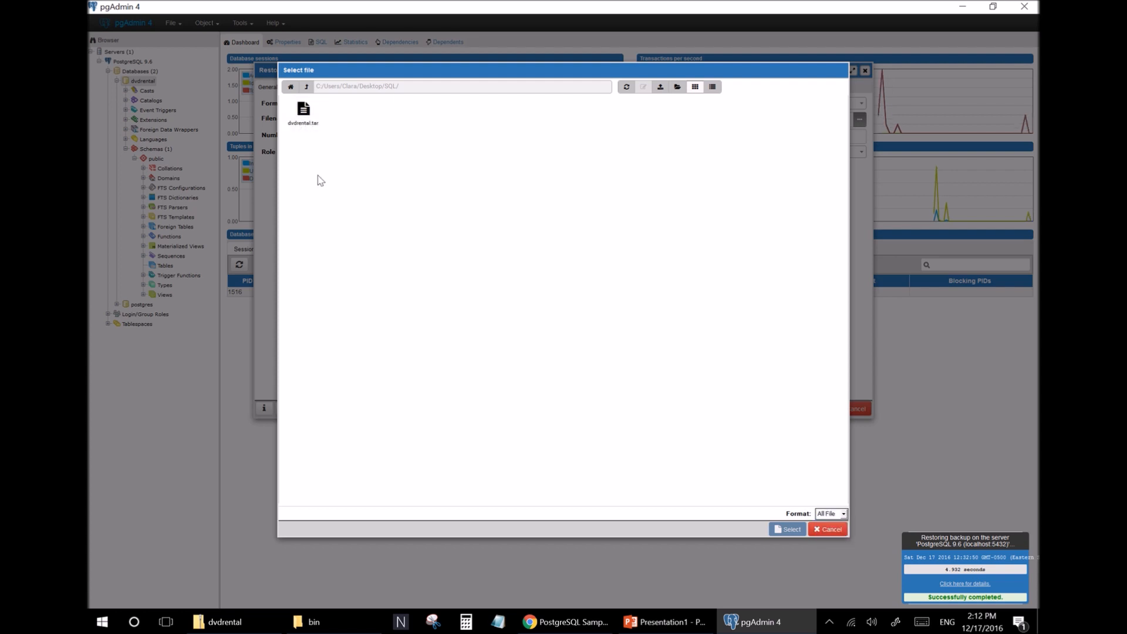
left_click(301, 111)
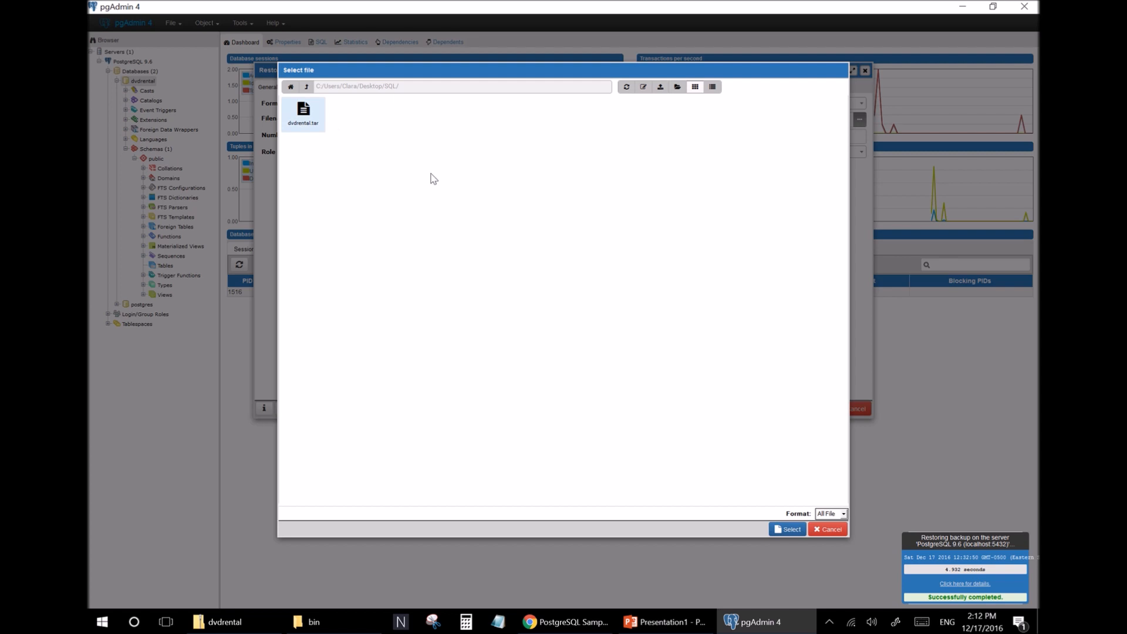
left_click(789, 530)
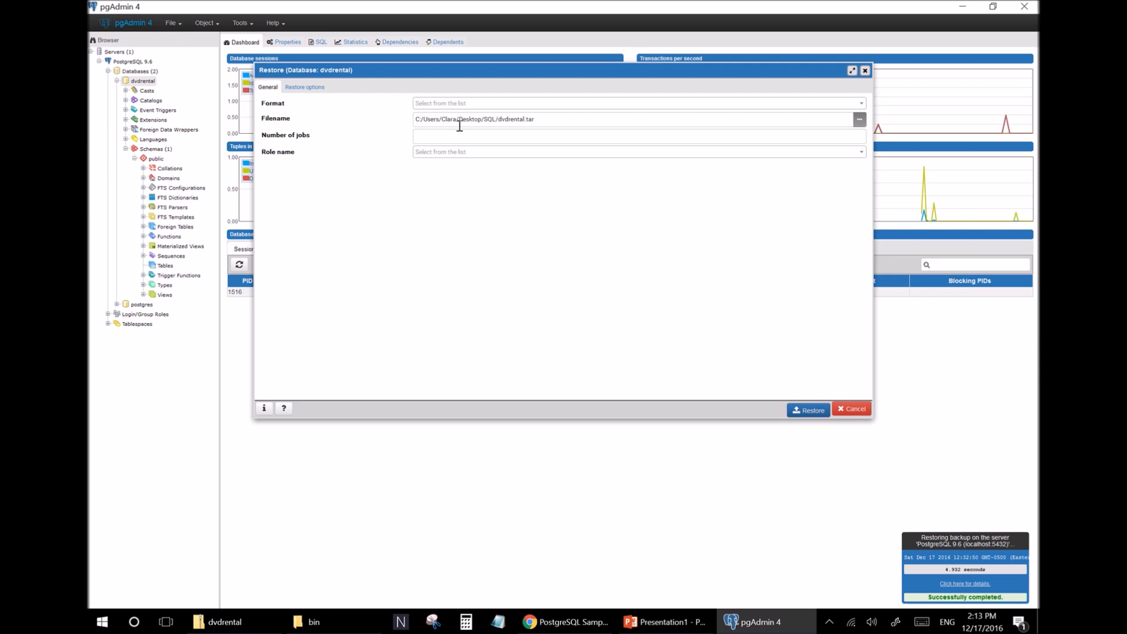
left_click(809, 411)
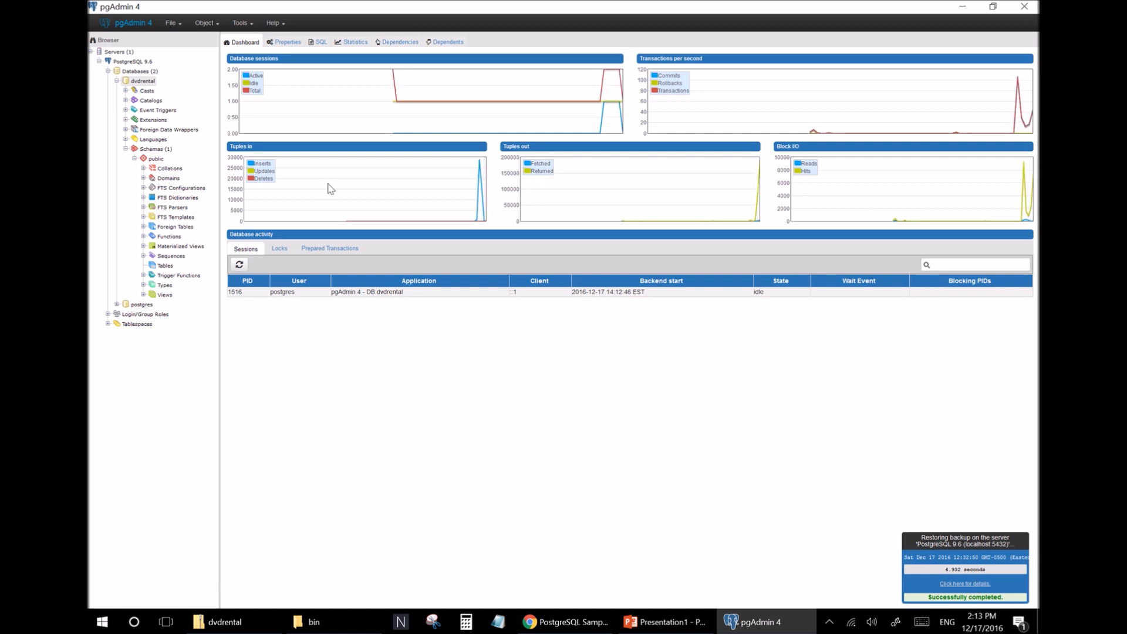
Refresh the dvdrental database and expand its public Tables list.
right_click(138, 86)
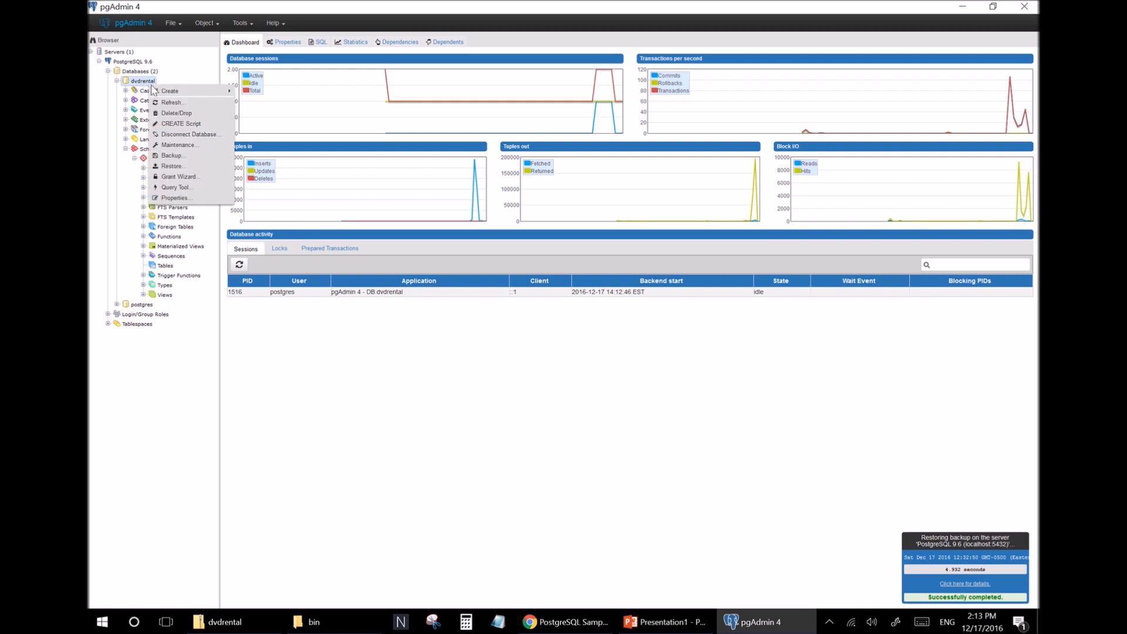
left_click(166, 103)
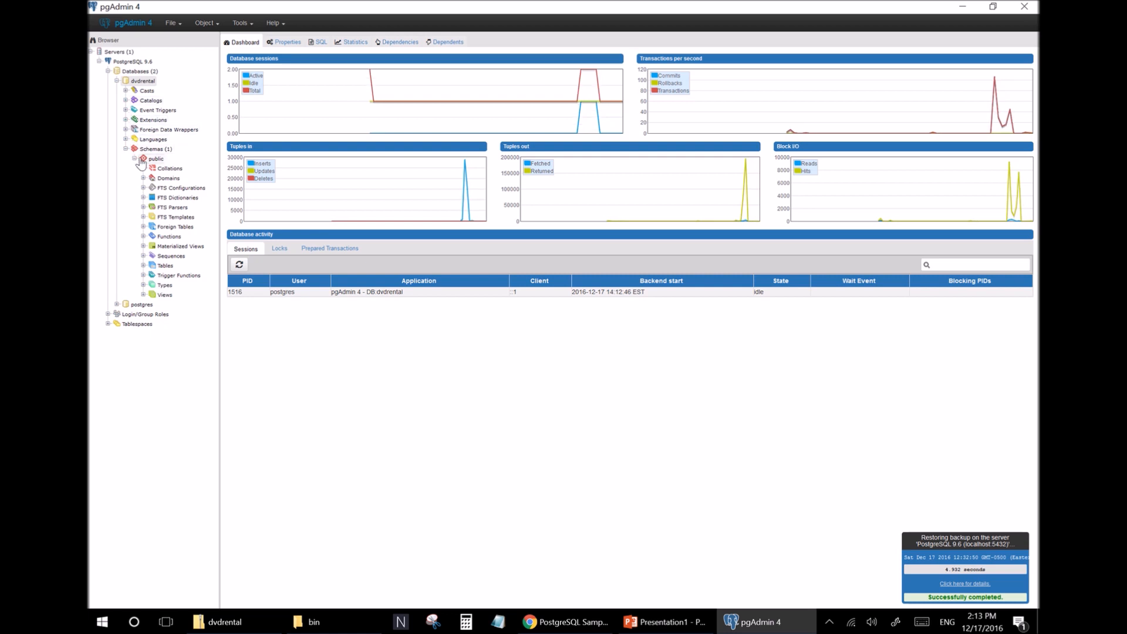
left_click(144, 266)
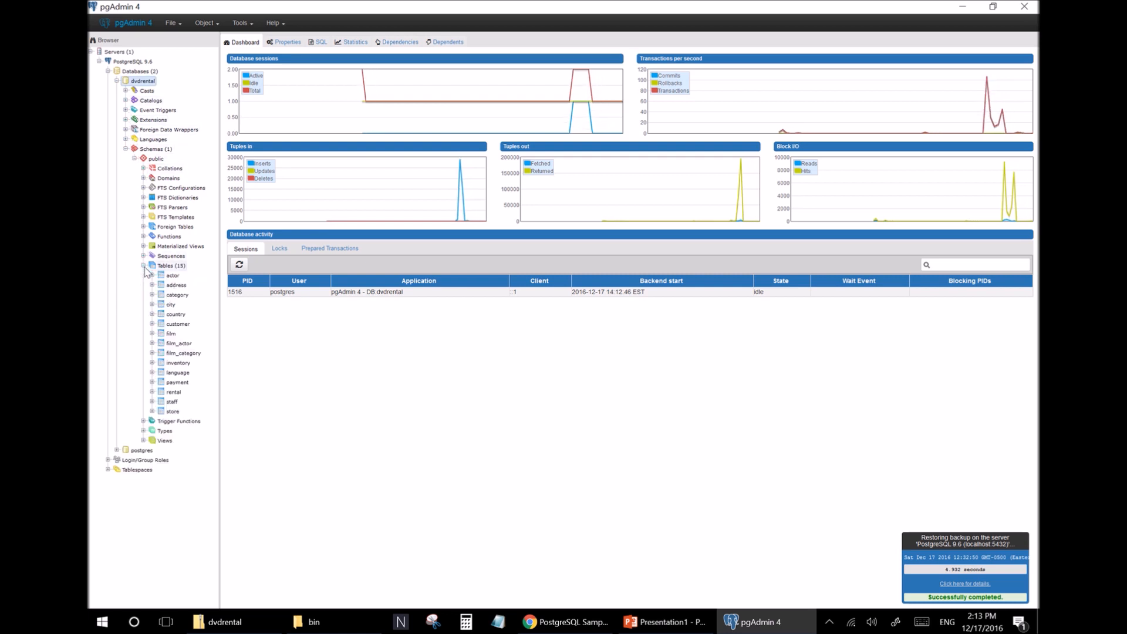
View the first 100 rows of the payment table.
right_click(173, 383)
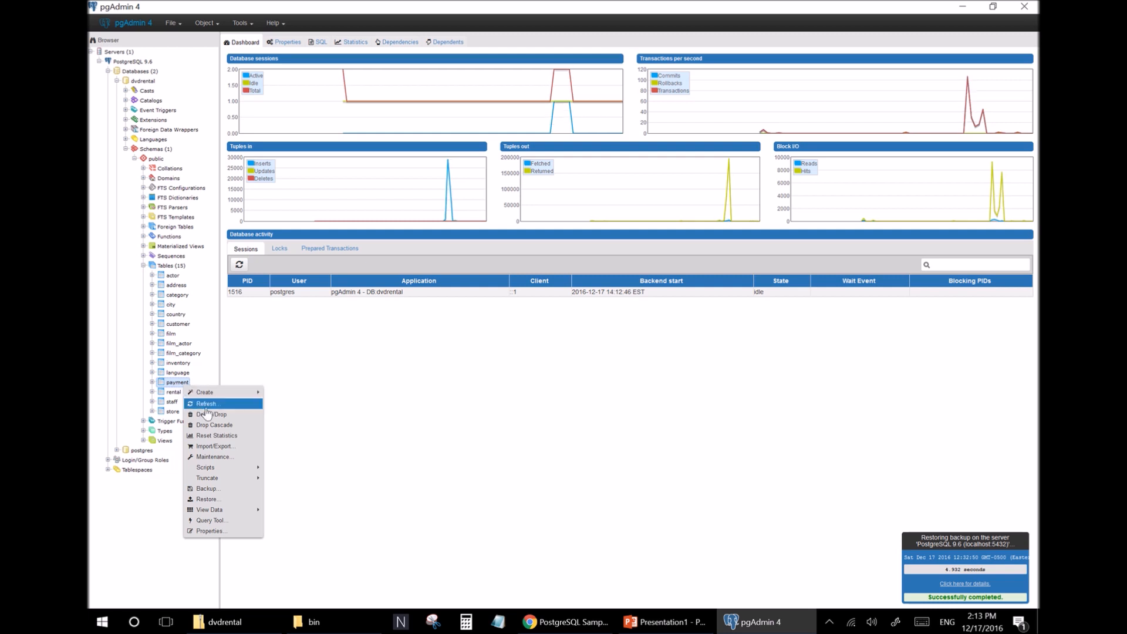
mouse_move(226, 509)
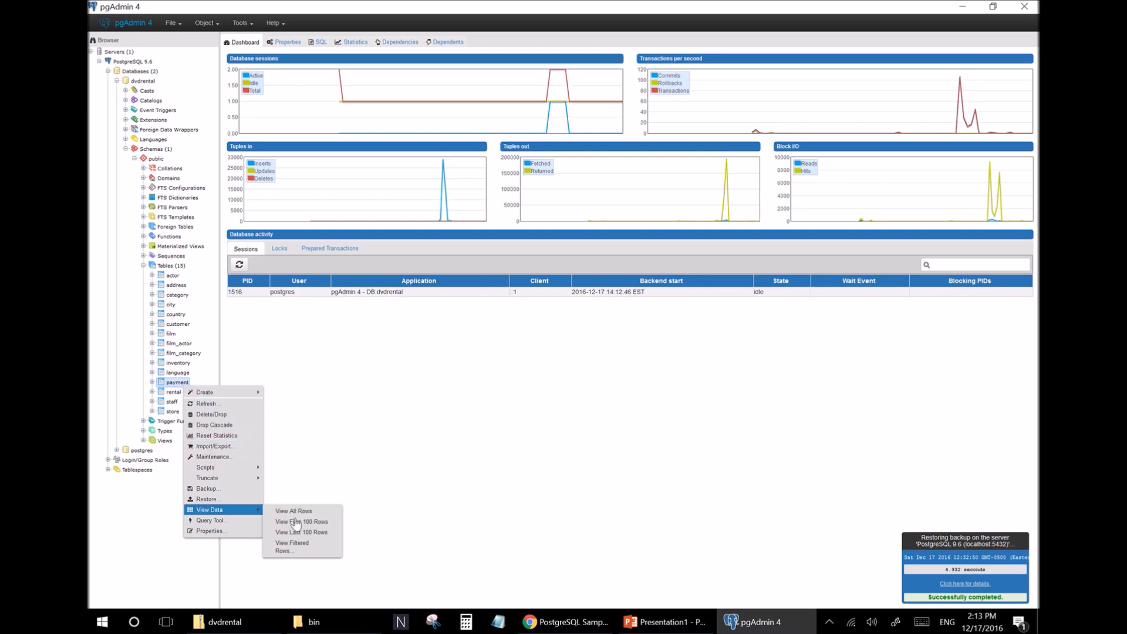
left_click(320, 524)
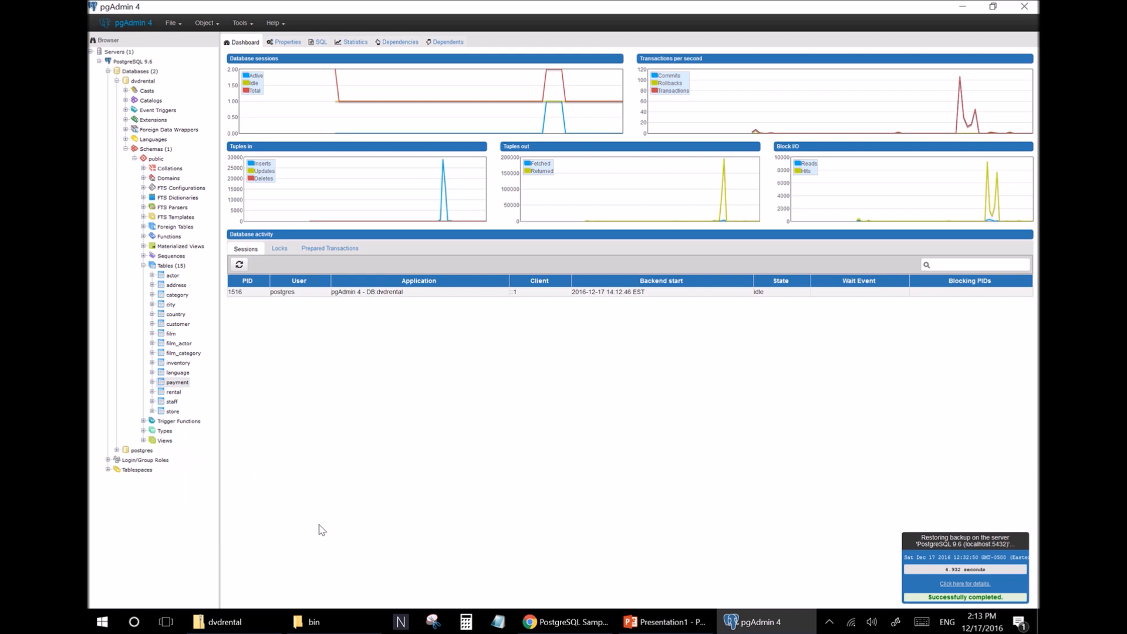